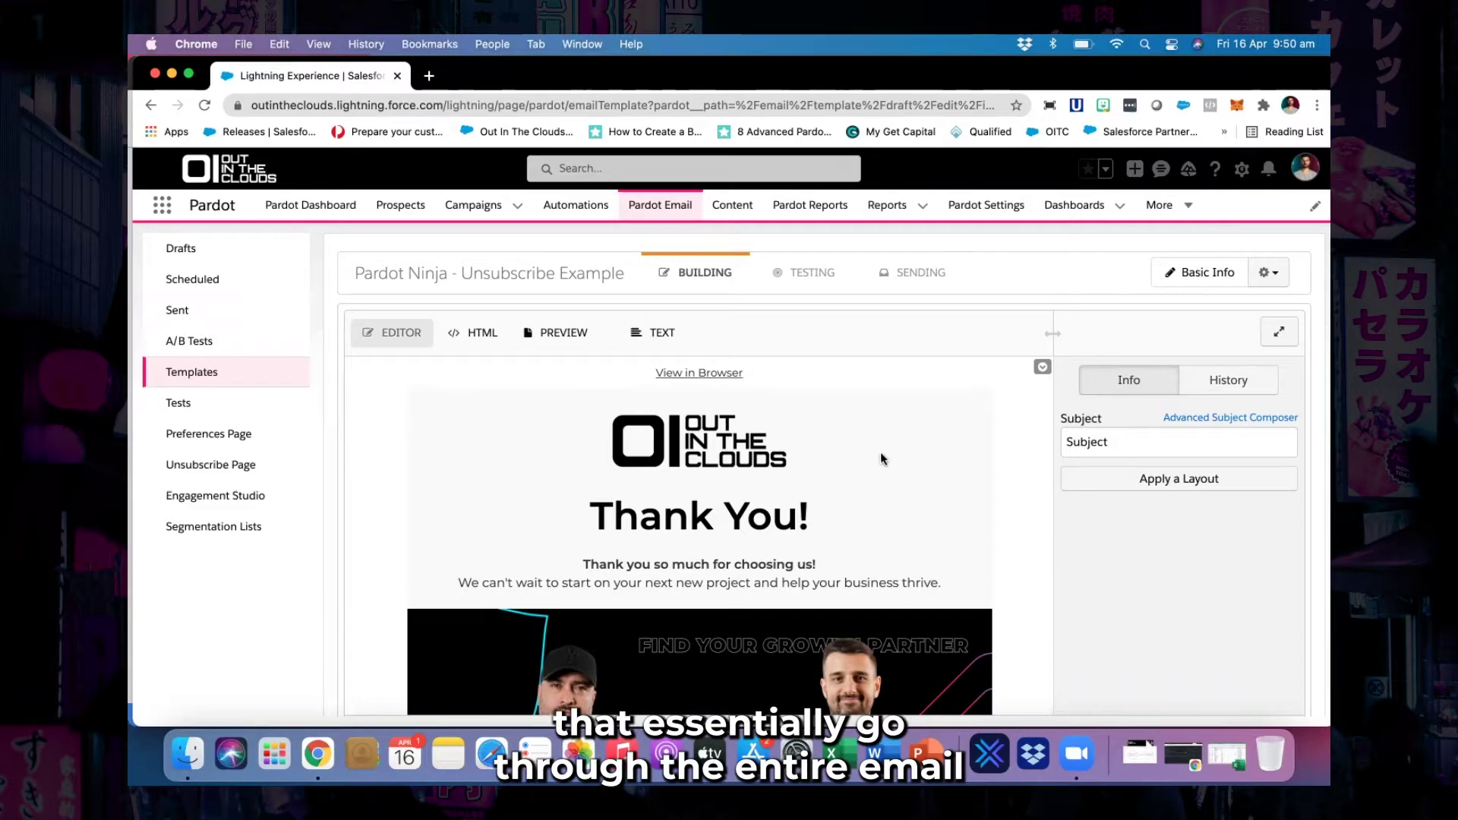
# - Open the email body in the Content Editor and scroll down to the footer's unsubscribe line
pyautogui.scroll(-2, 881, 458)
pyautogui.scroll(2, 881, 458)
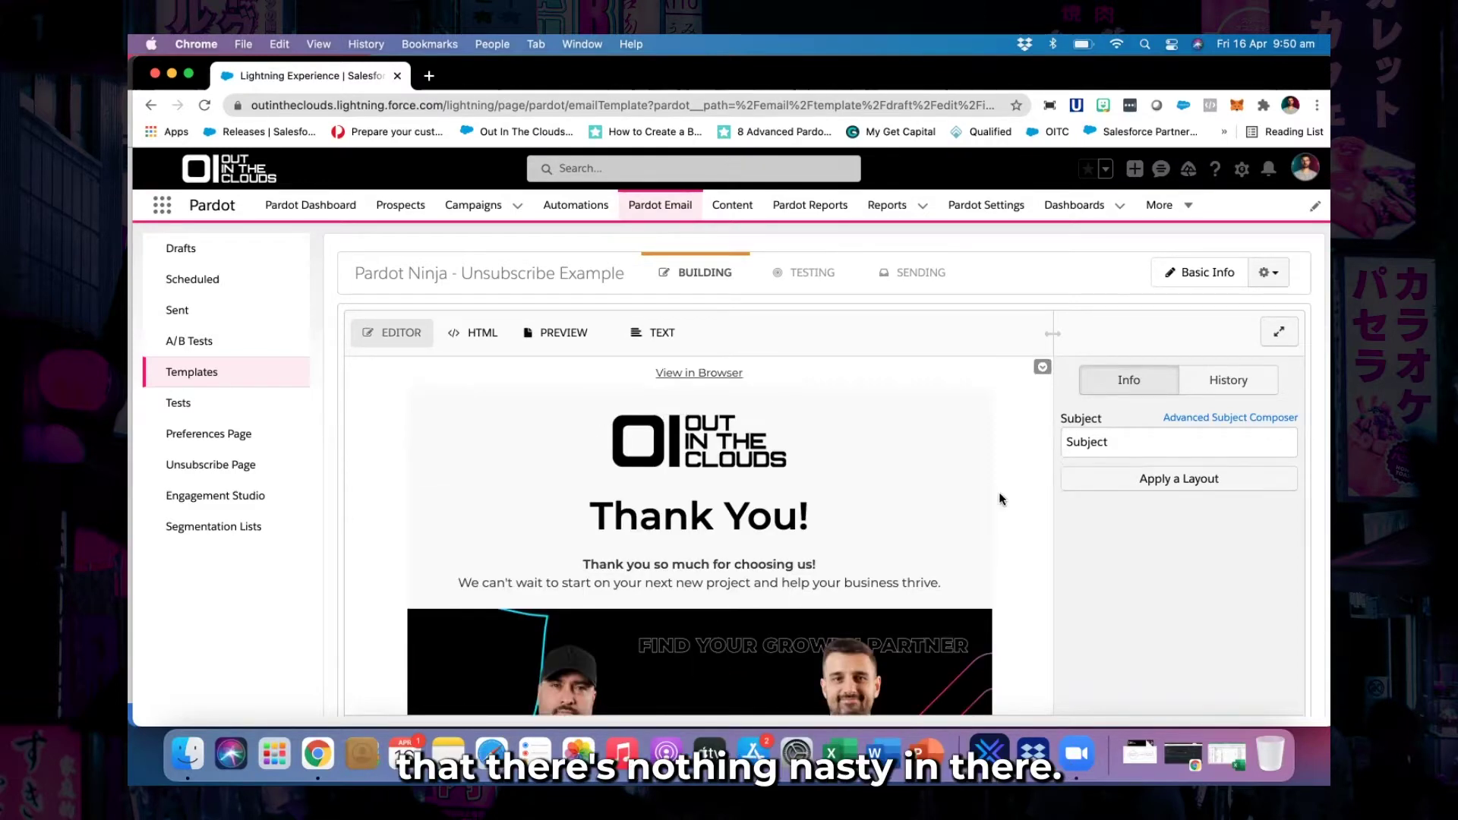
pyautogui.scroll(-10, 978, 510)
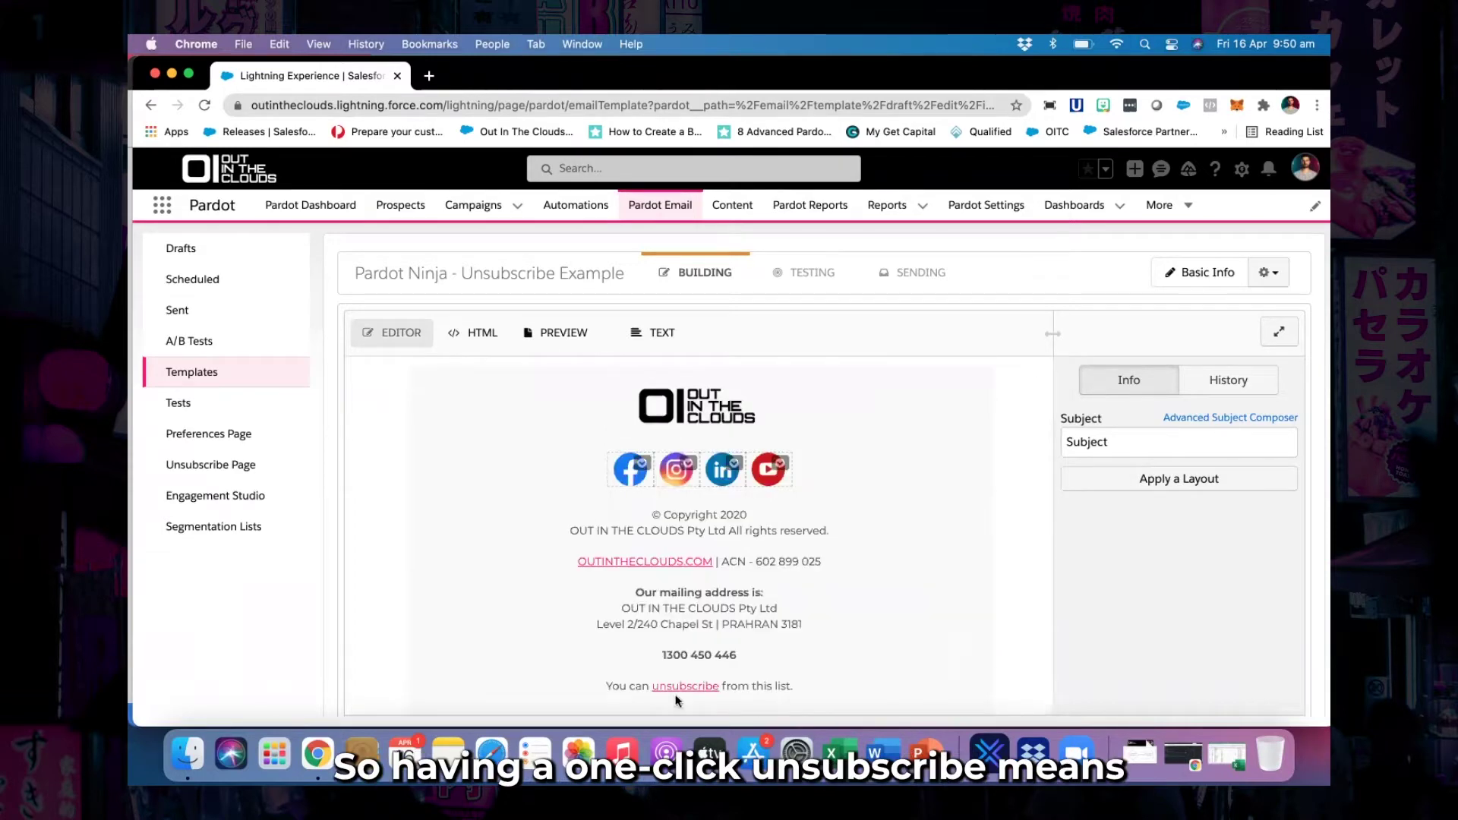
pyautogui.click(695, 685)
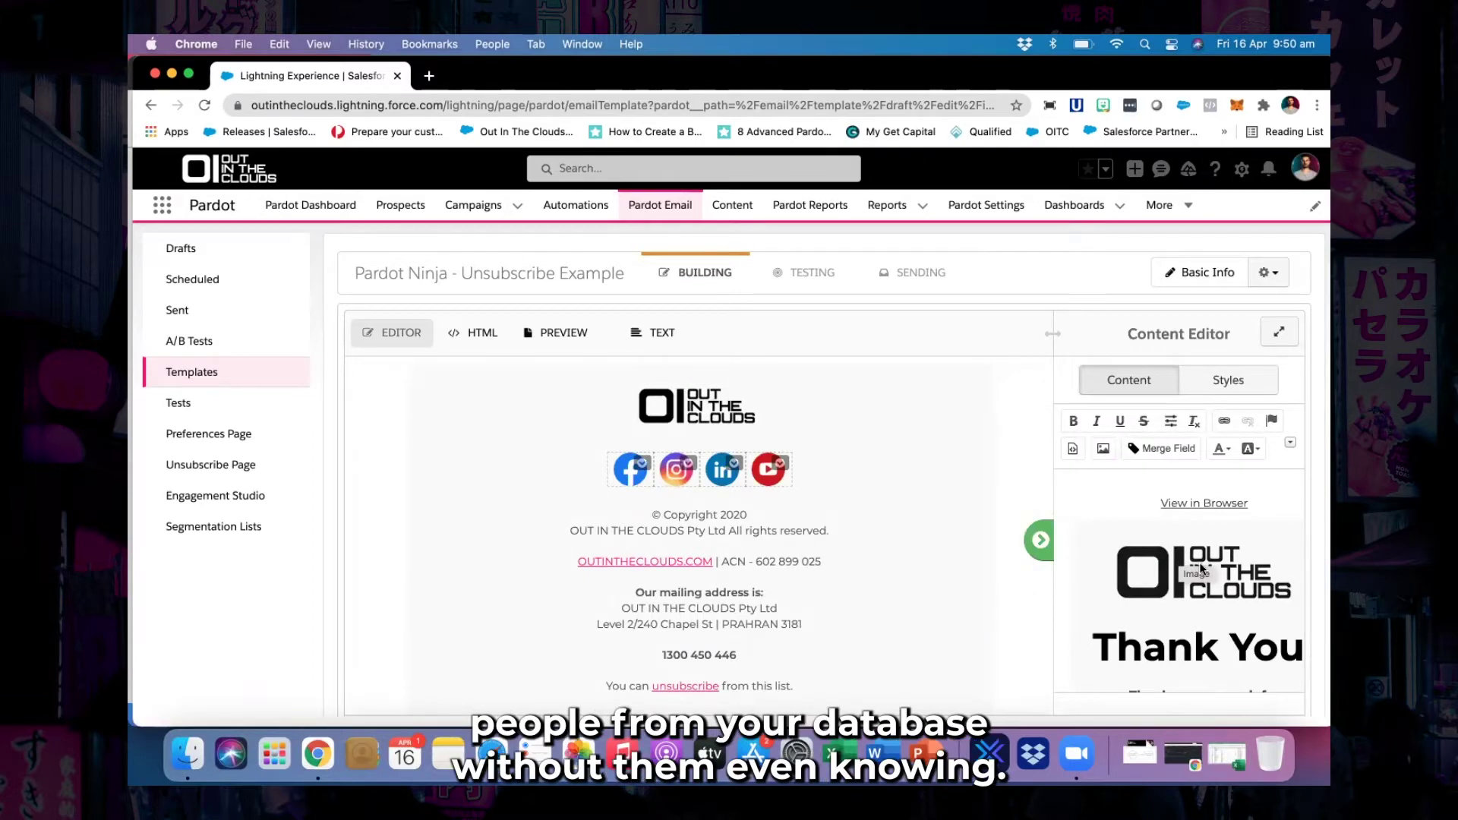
pyautogui.scroll(-5, 1199, 561)
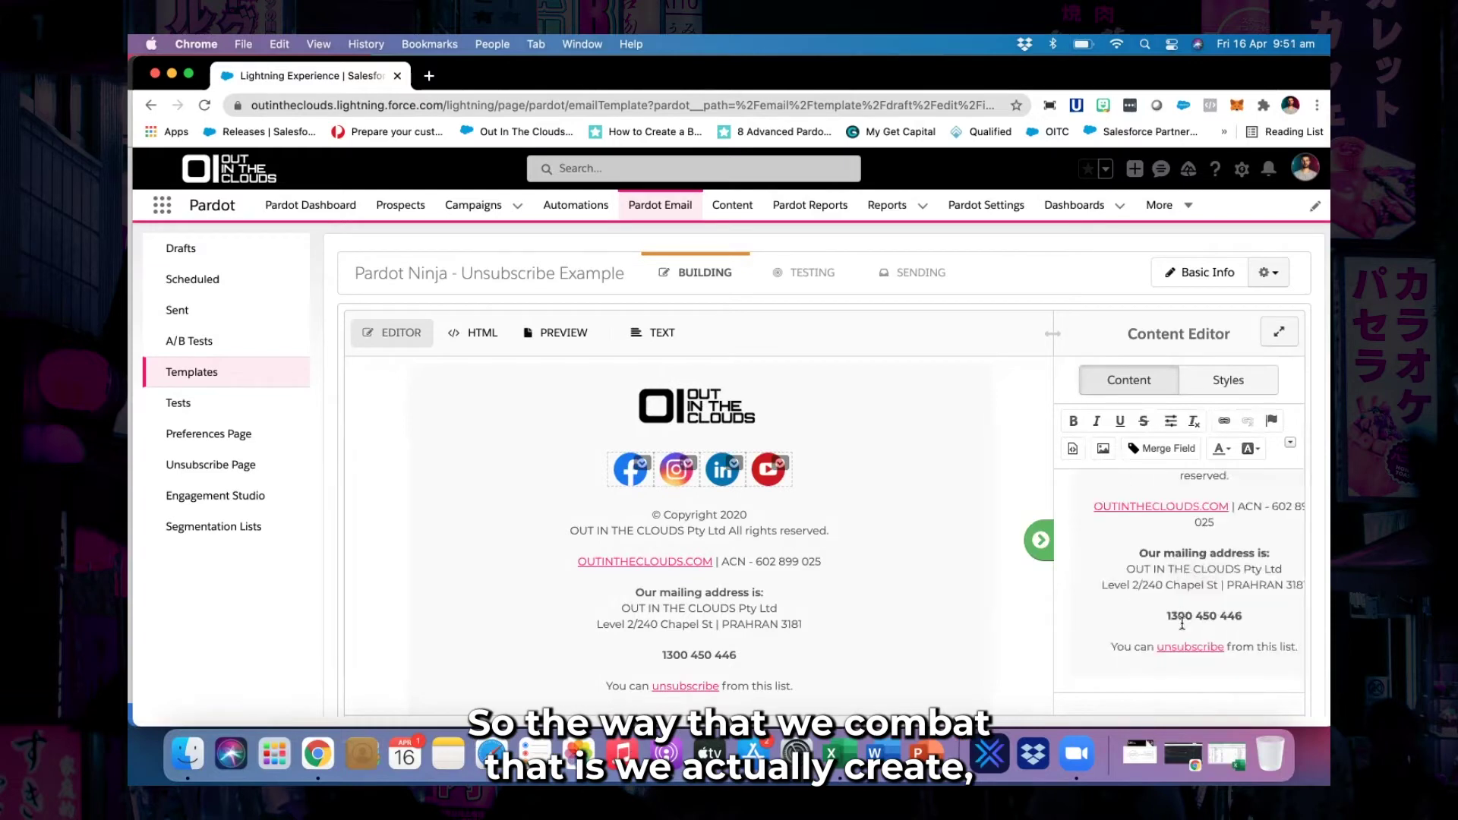
pyautogui.rightClick(662, 207)
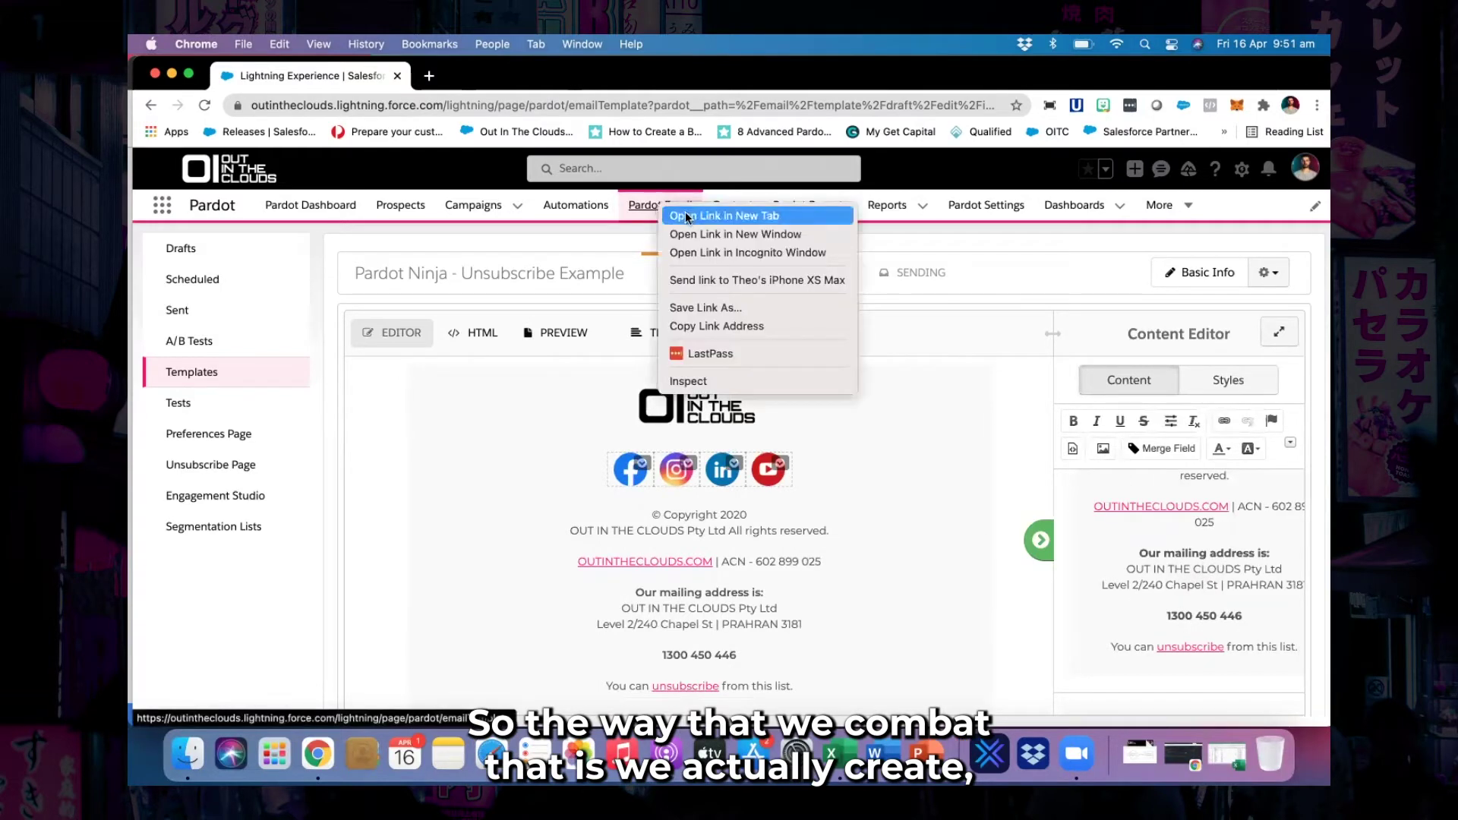
# - Open Pardot Email in a new tab, go to Preference Pages, and view the Default Email Preferences Page form
pyautogui.click(686, 217)
pyautogui.click(462, 73)
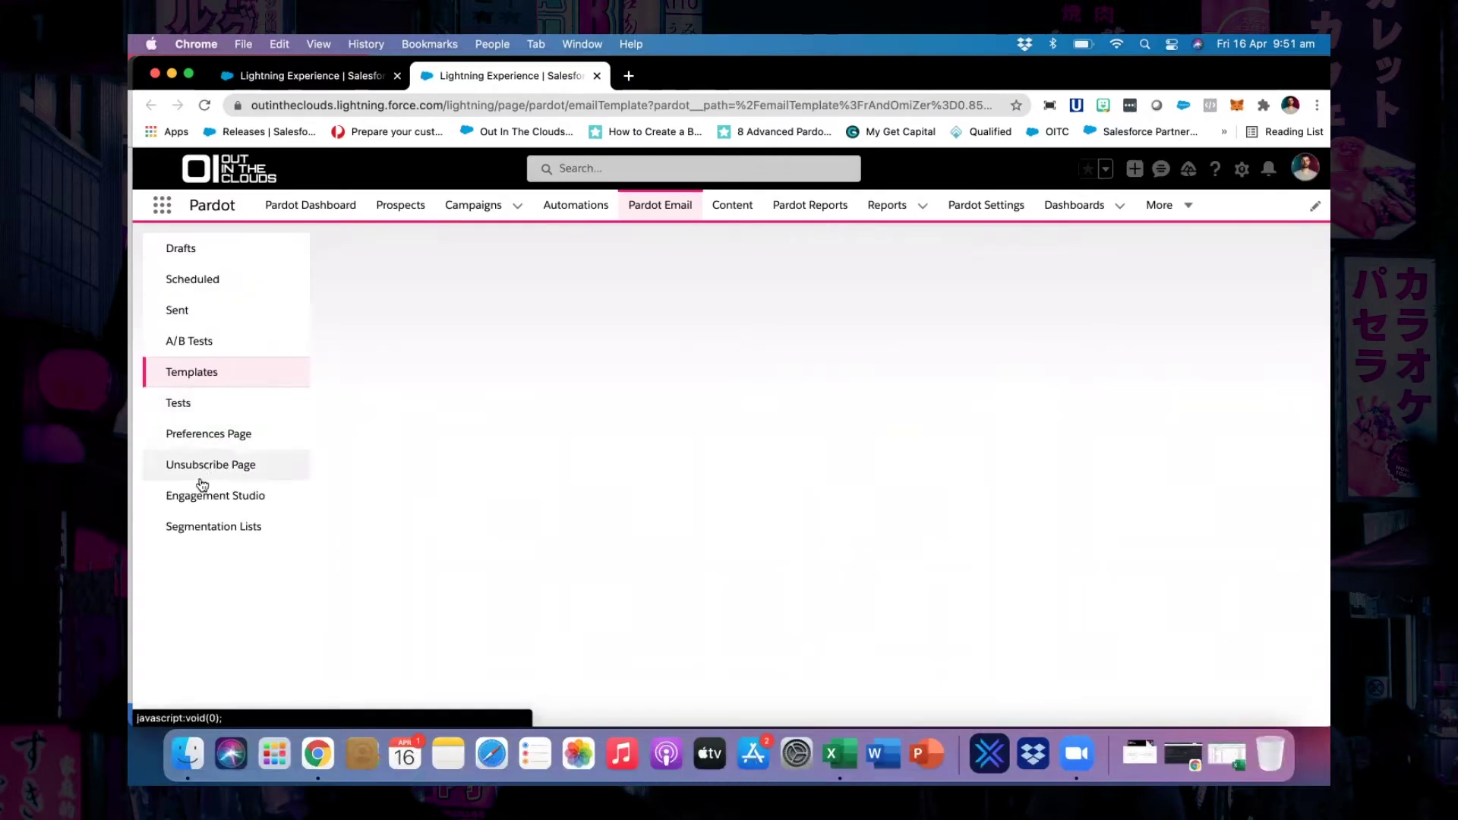
pyautogui.click(210, 443)
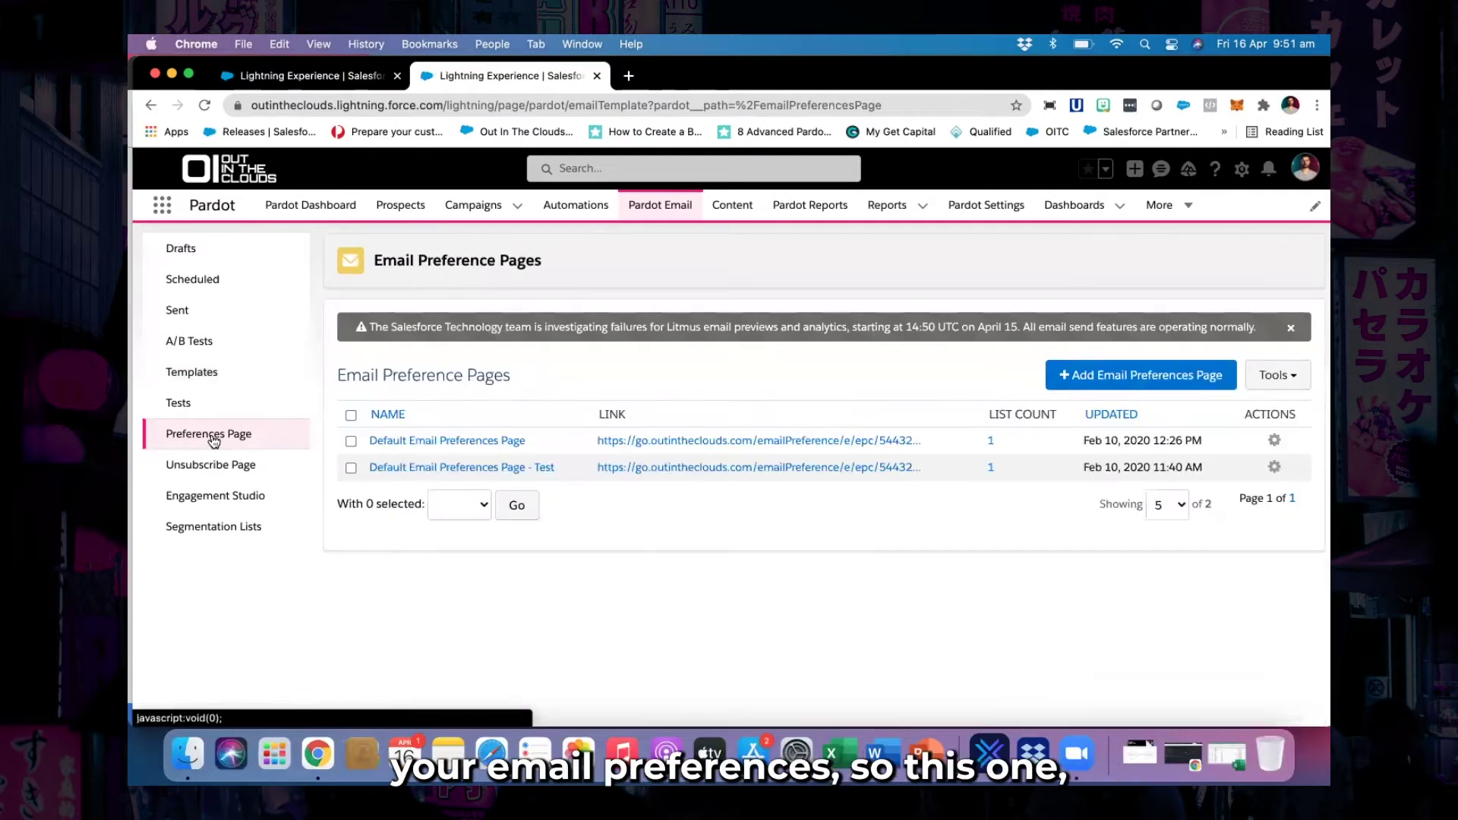
pyautogui.click(723, 441)
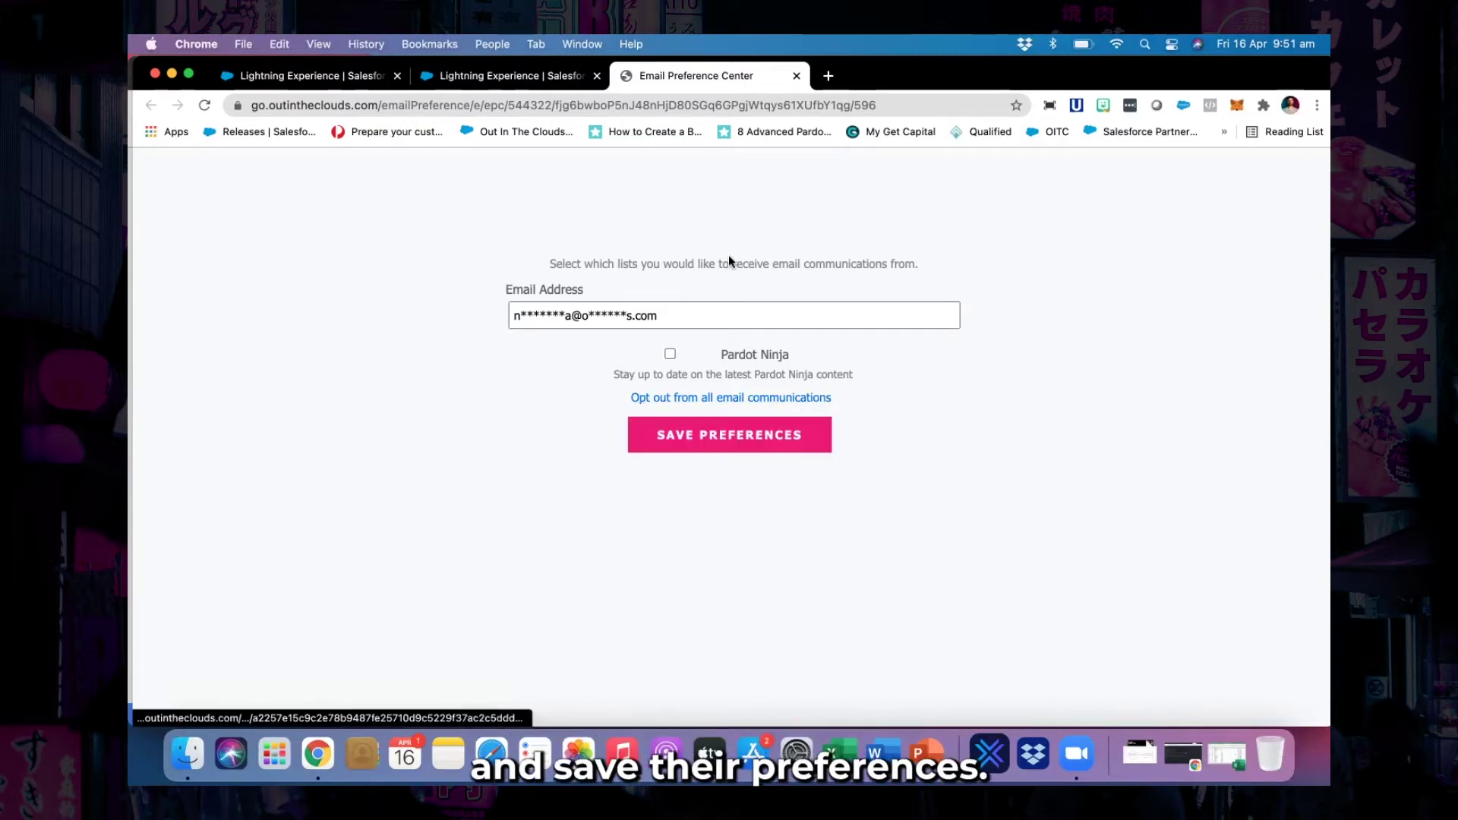
# - Glance at the Preference Pages list and preference form, then return to the 'Pardot Ninja - Unsubscribe Example' footer
pyautogui.click(534, 78)
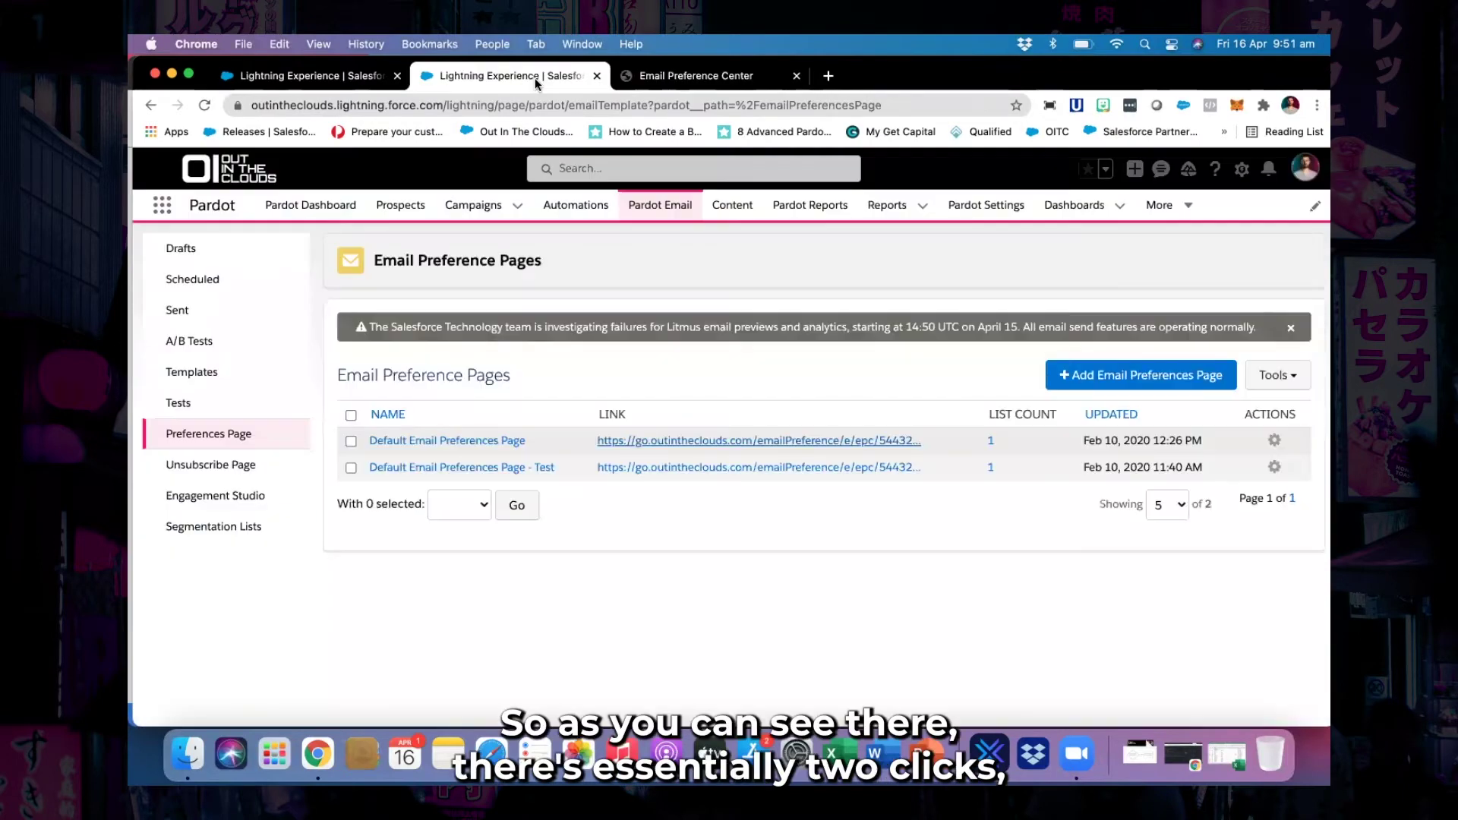
pyautogui.click(668, 76)
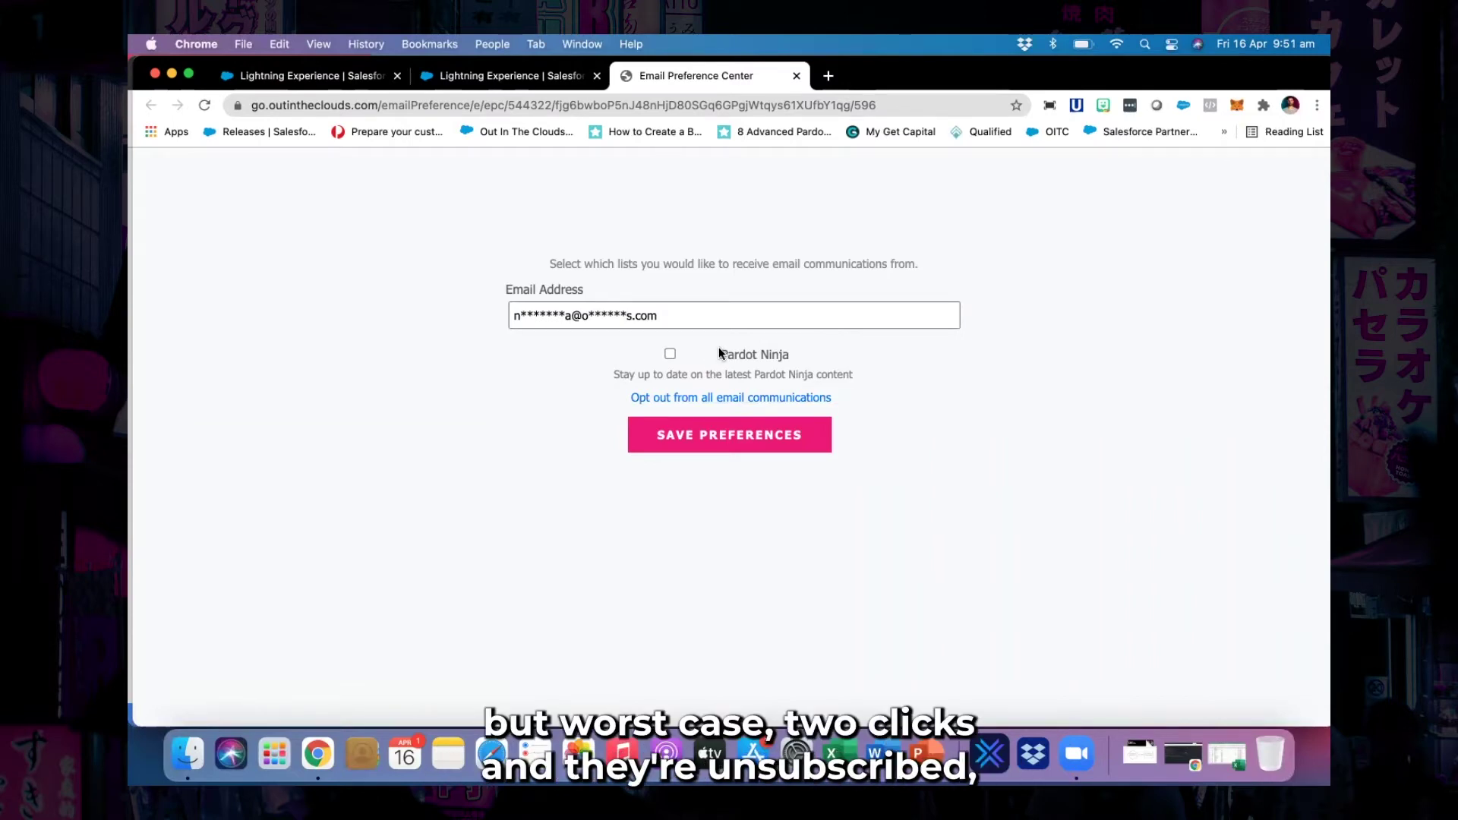
pyautogui.click(332, 77)
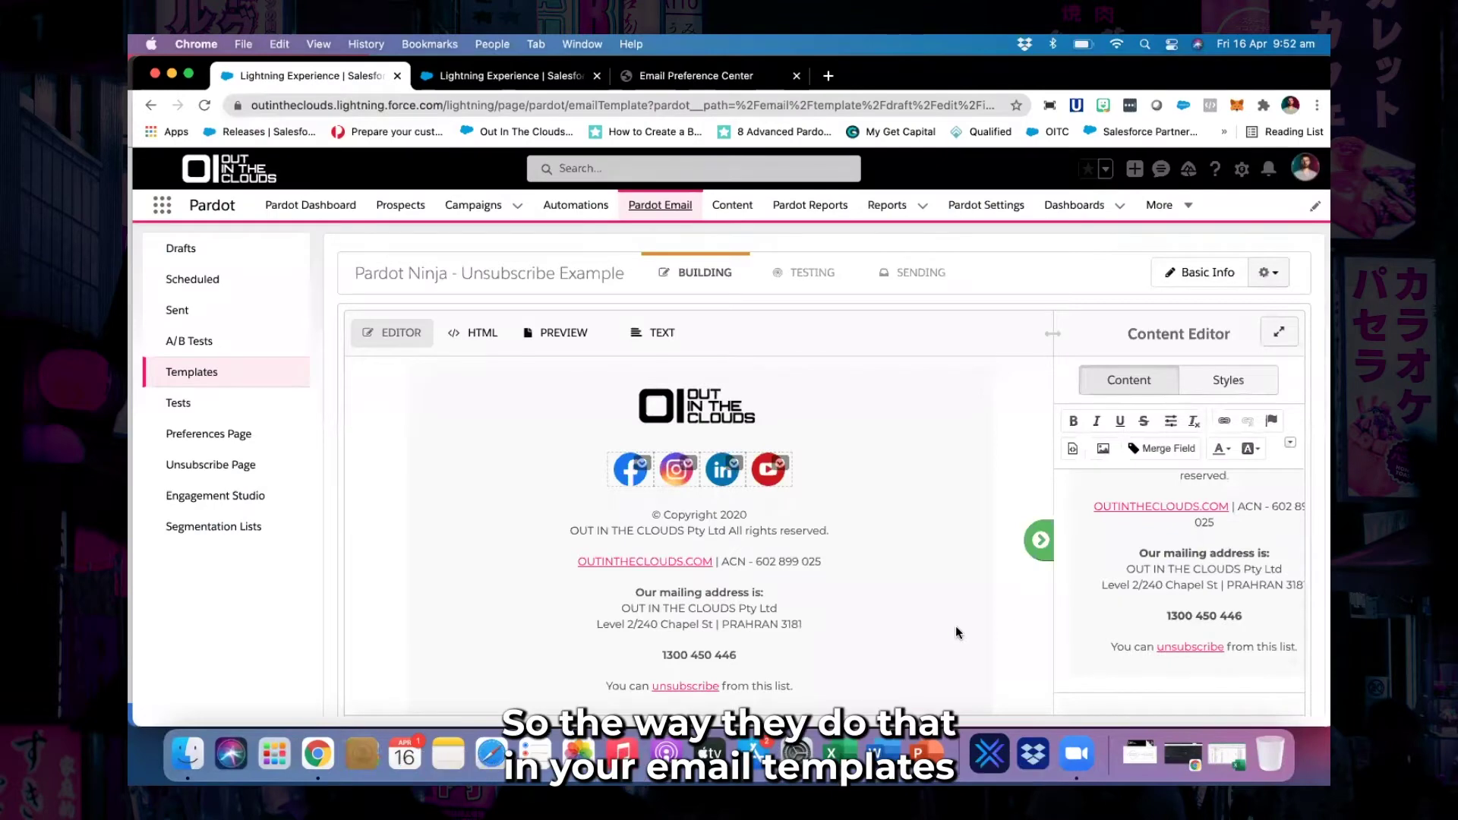
pyautogui.scroll(-2, 955, 626)
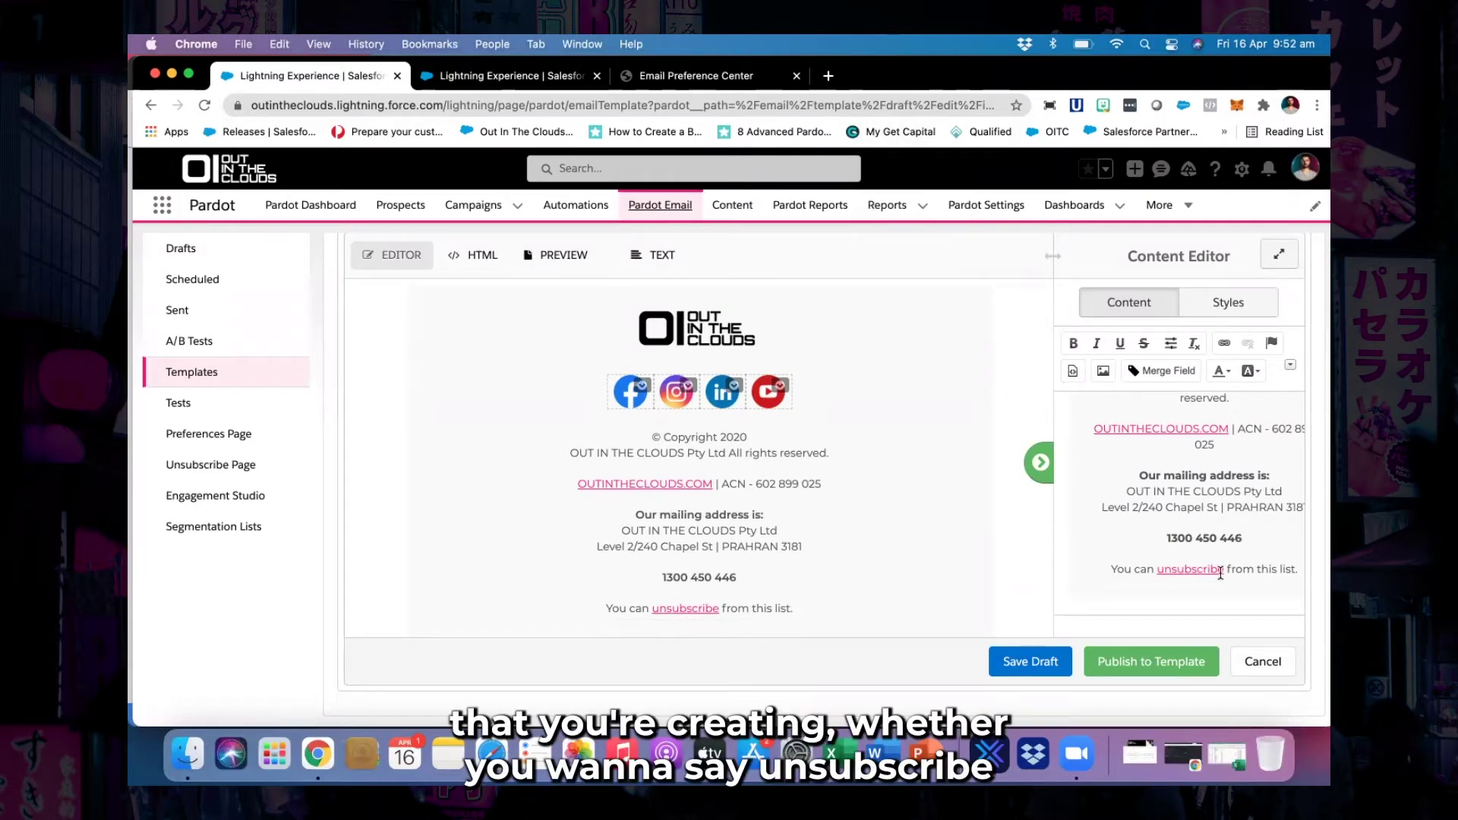
# - Link the footer word 'unsubscribe' to the Email Preference Page type, set to Default Email Preferences Page
pyautogui.moveTo(1224, 571); pyautogui.dragTo(1156, 571)
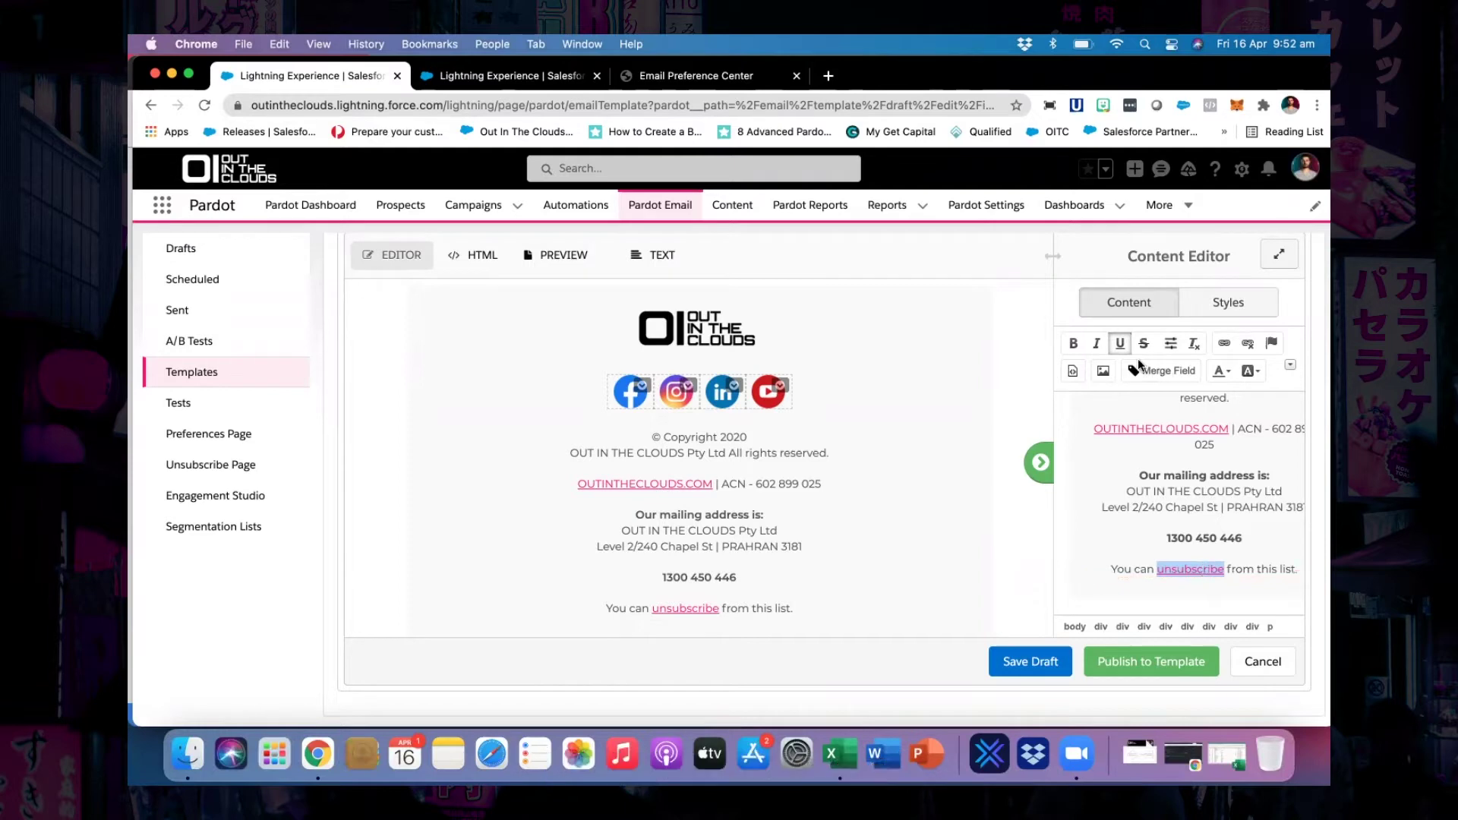
pyautogui.click(1222, 343)
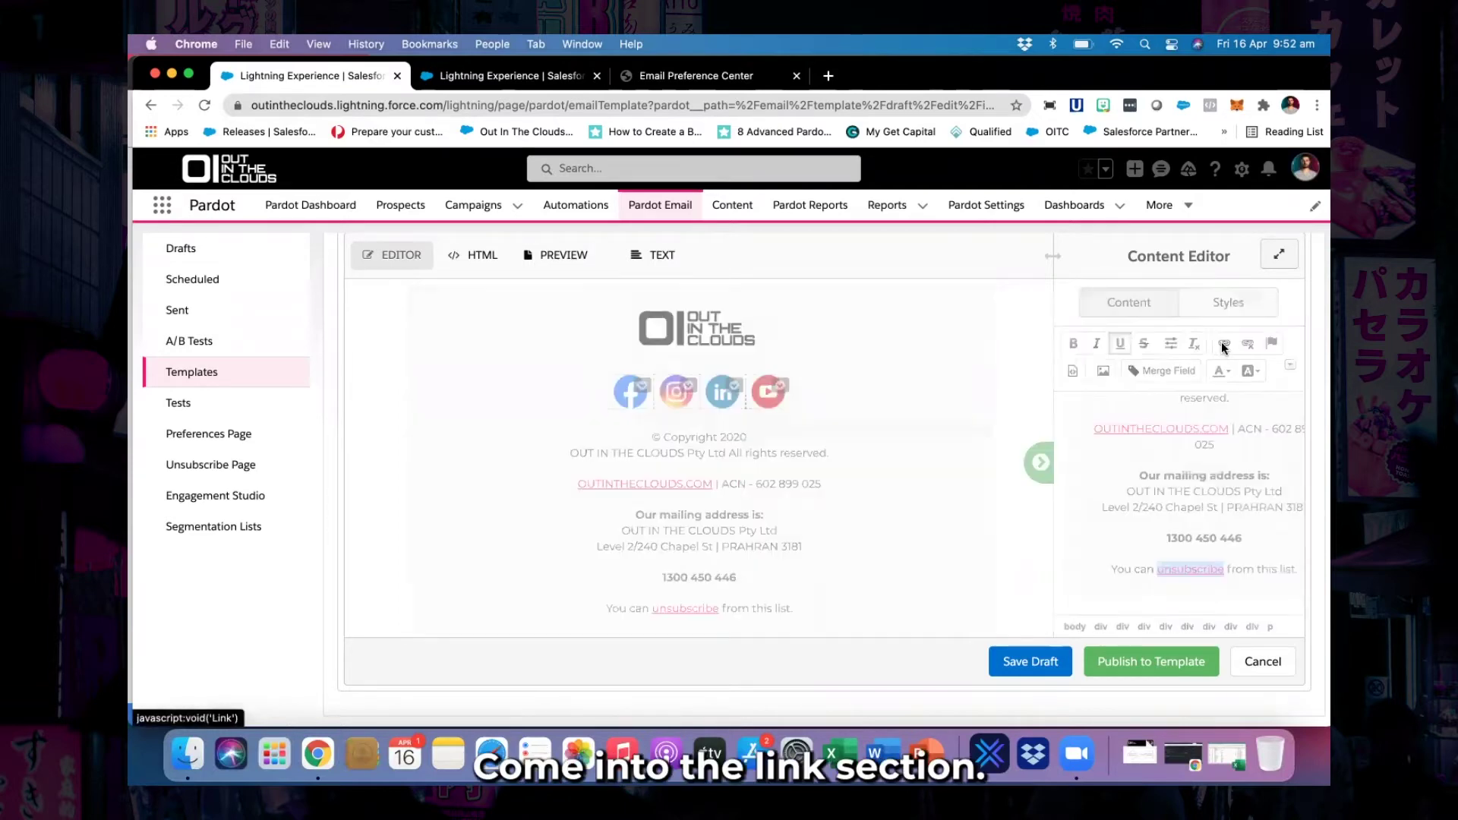
pyautogui.click(750, 401)
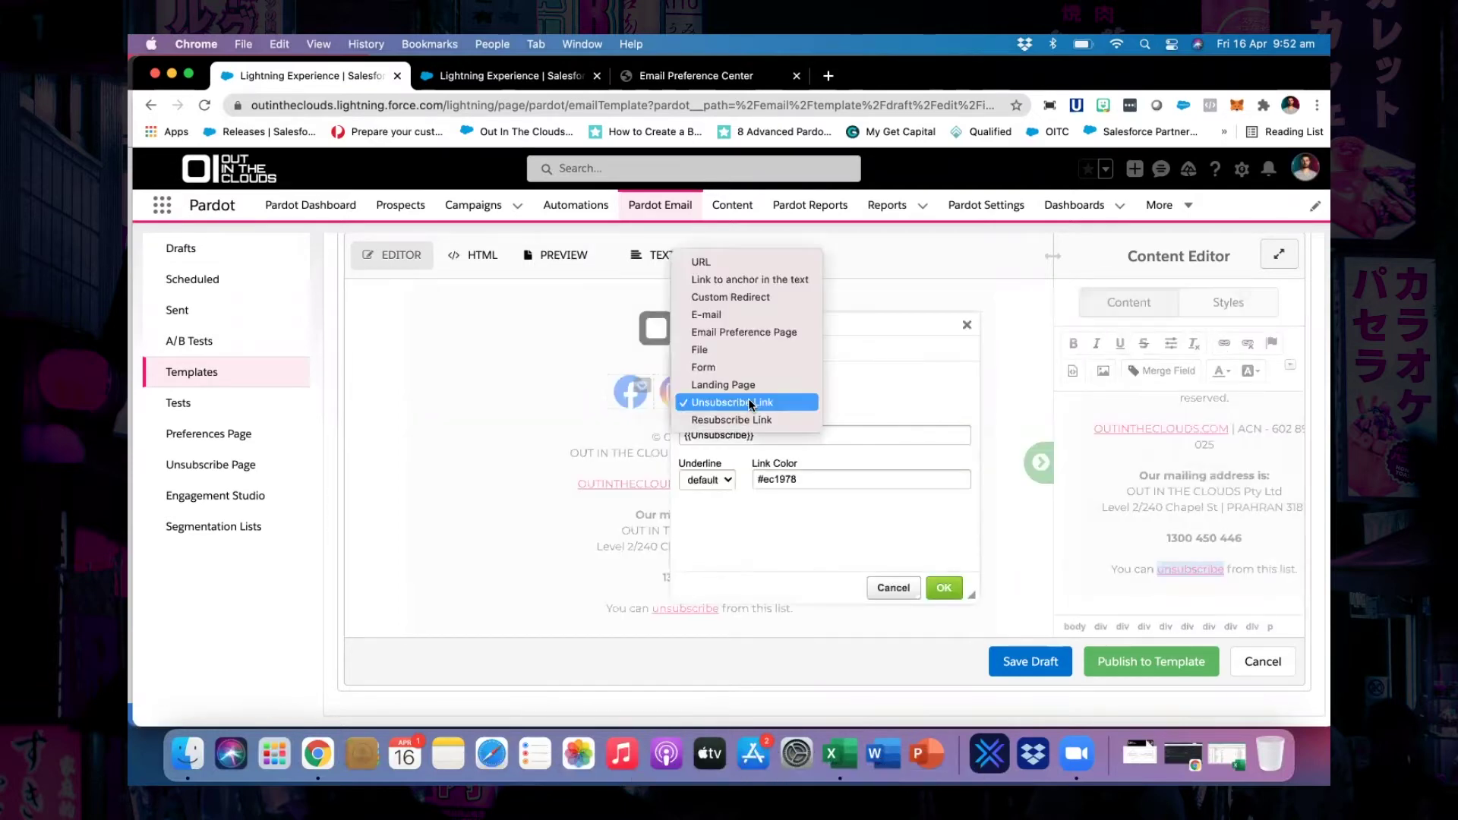
pyautogui.click(745, 333)
pyautogui.click(745, 436)
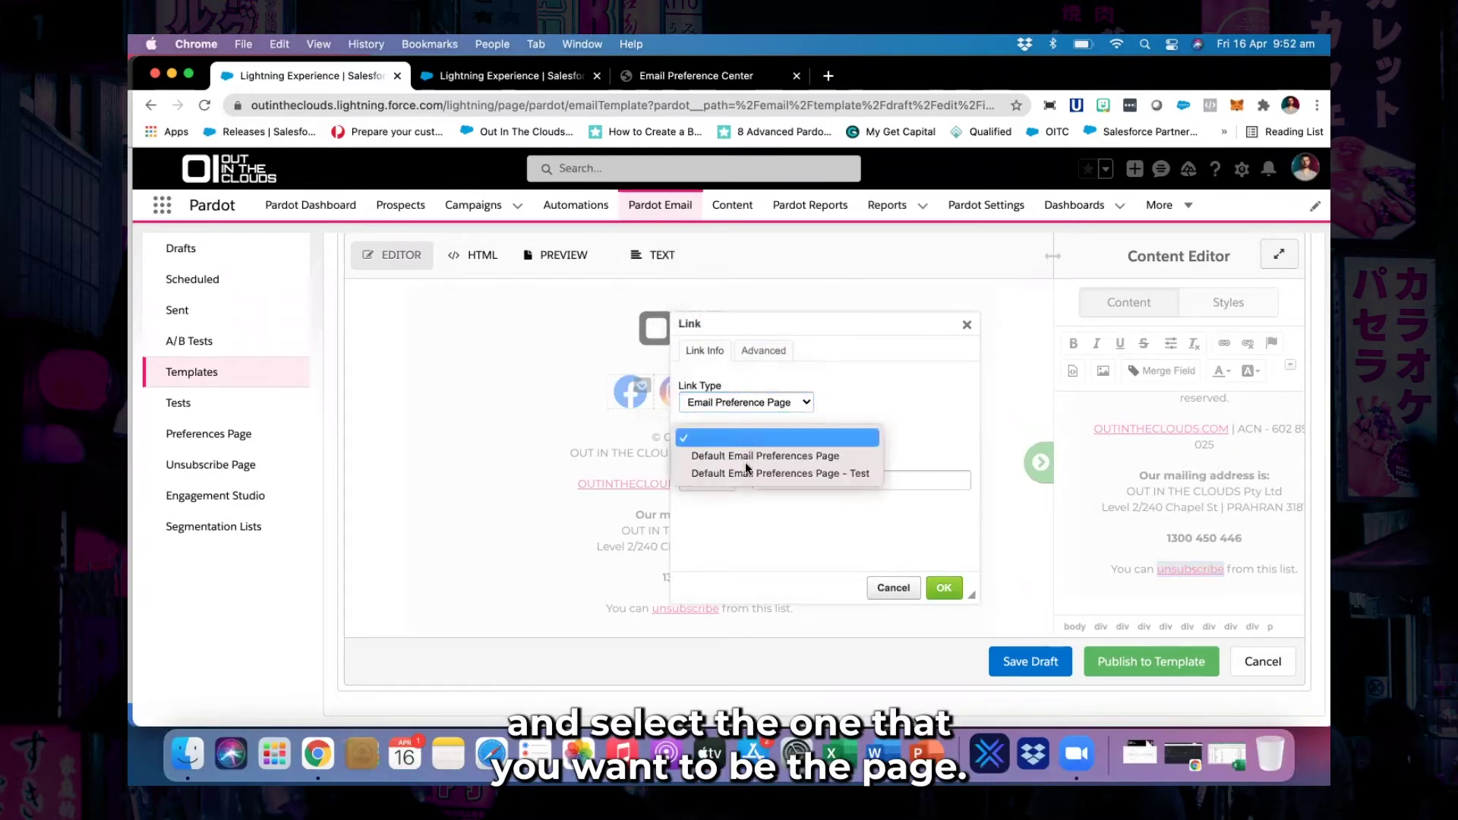
pyautogui.click(752, 456)
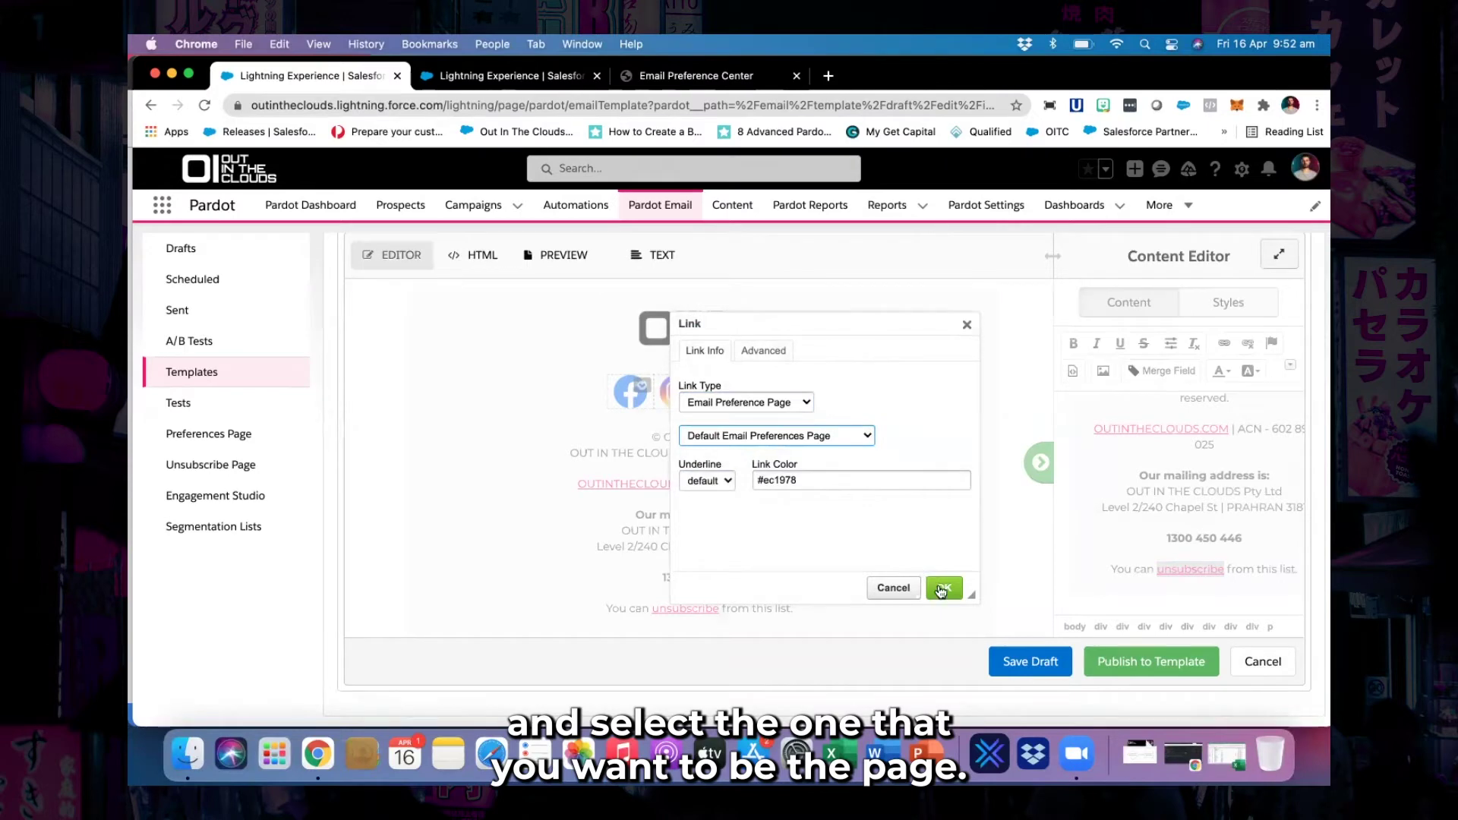
pyautogui.click(943, 589)
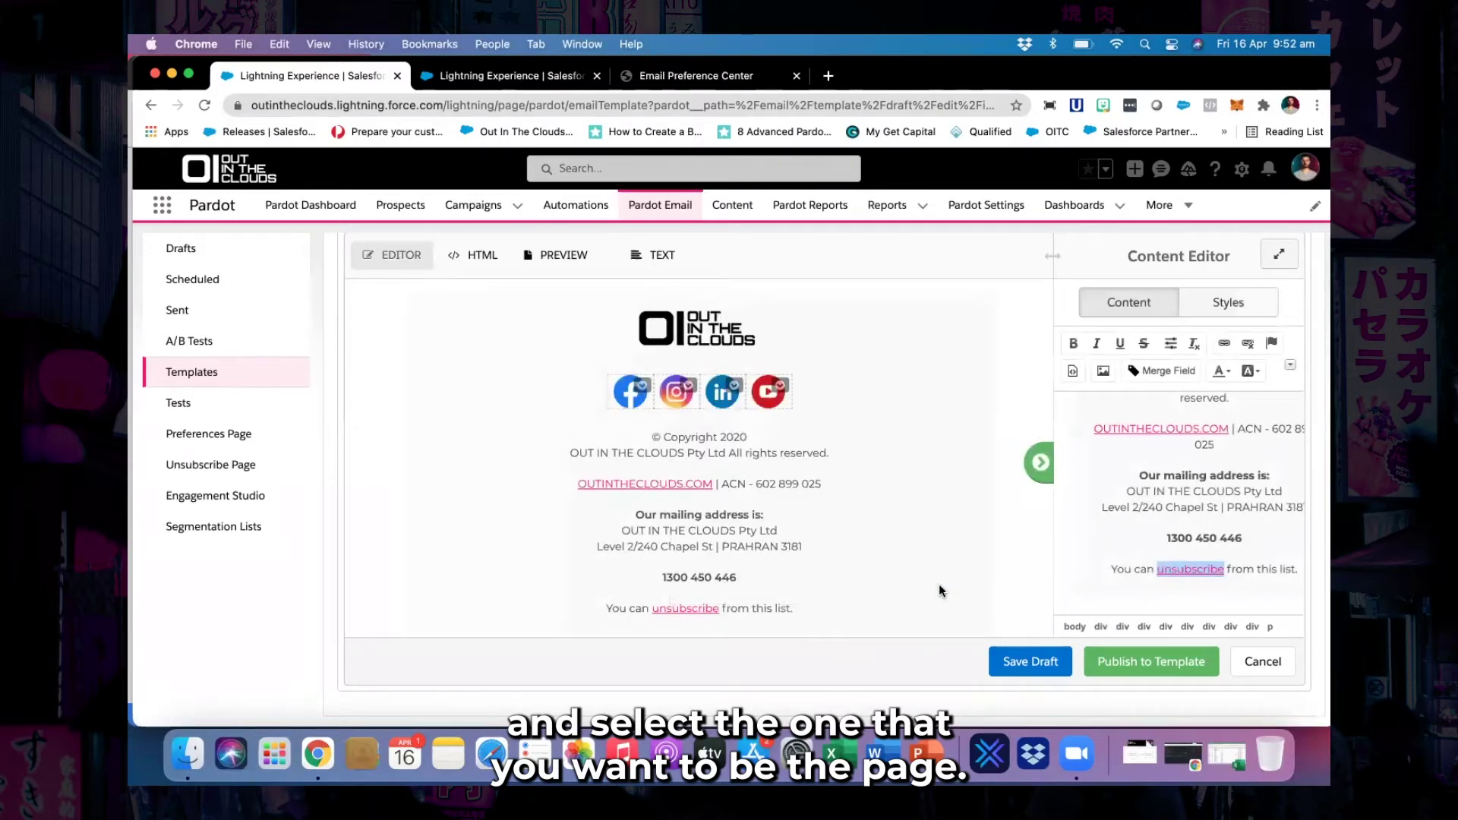
# - Compare the preference form with the list showing Default Email Preferences Page and its Test copy
pyautogui.click(579, 82)
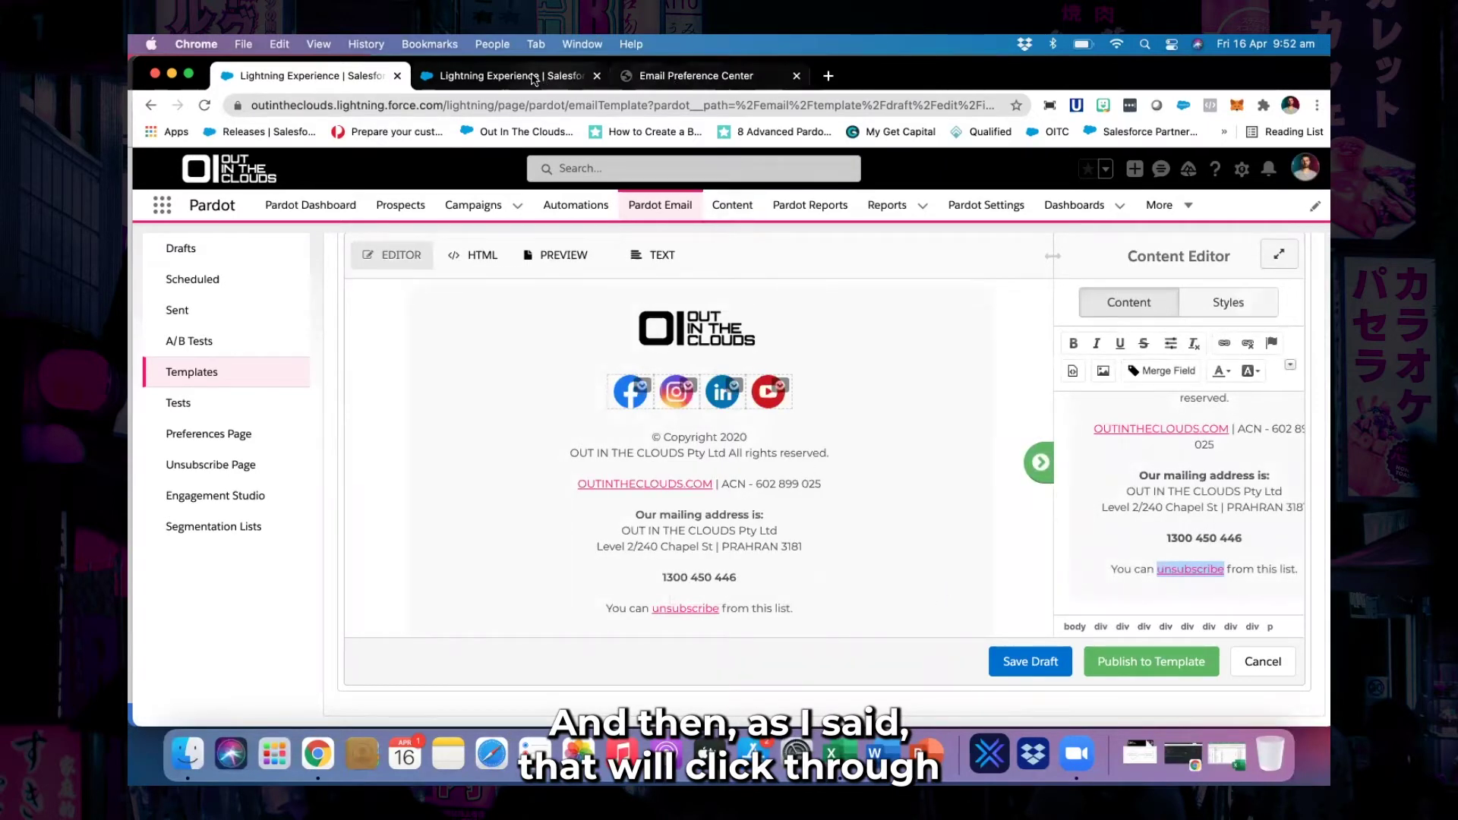
pyautogui.click(690, 82)
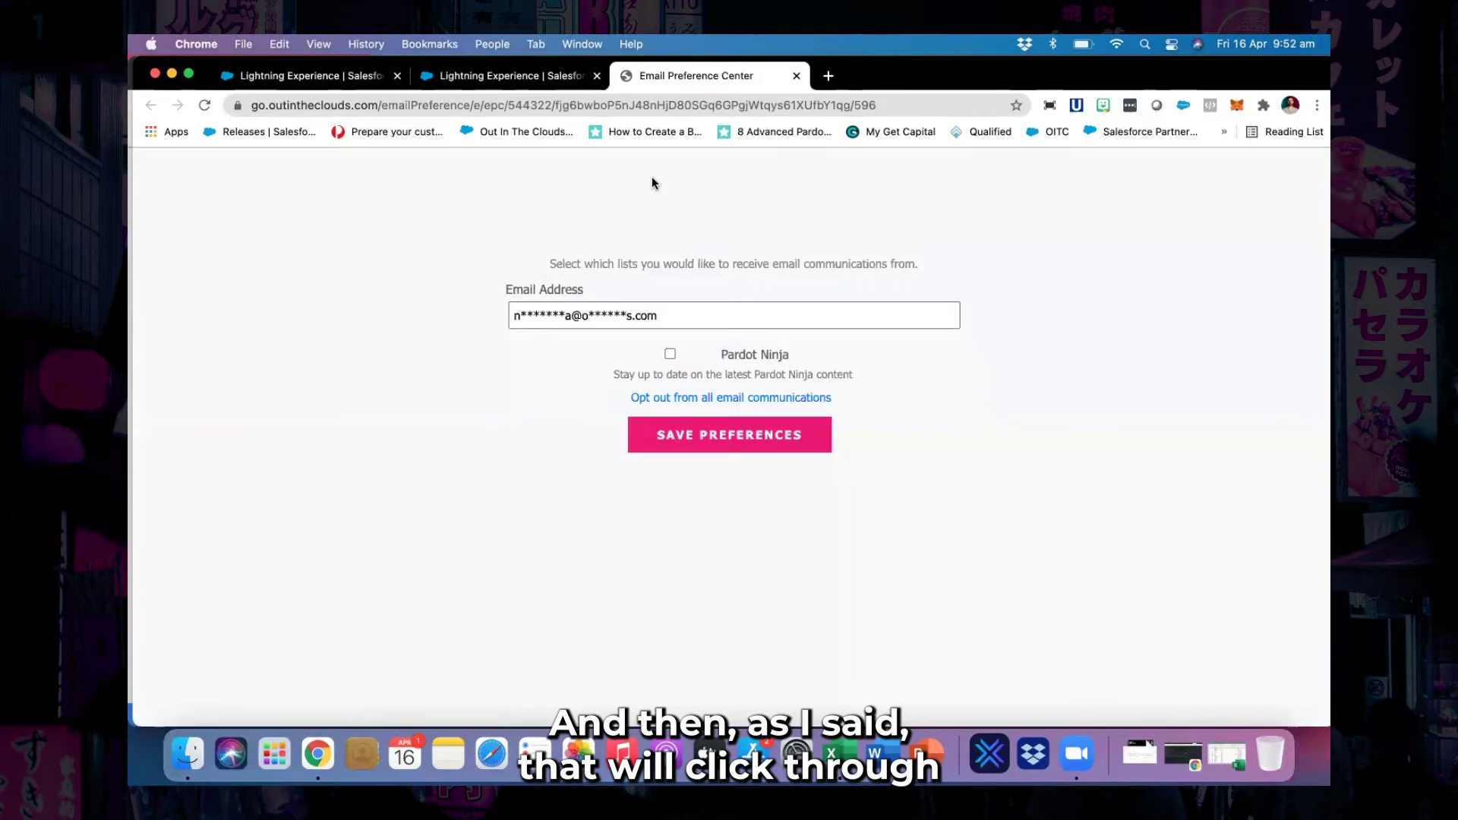
pyautogui.click(500, 80)
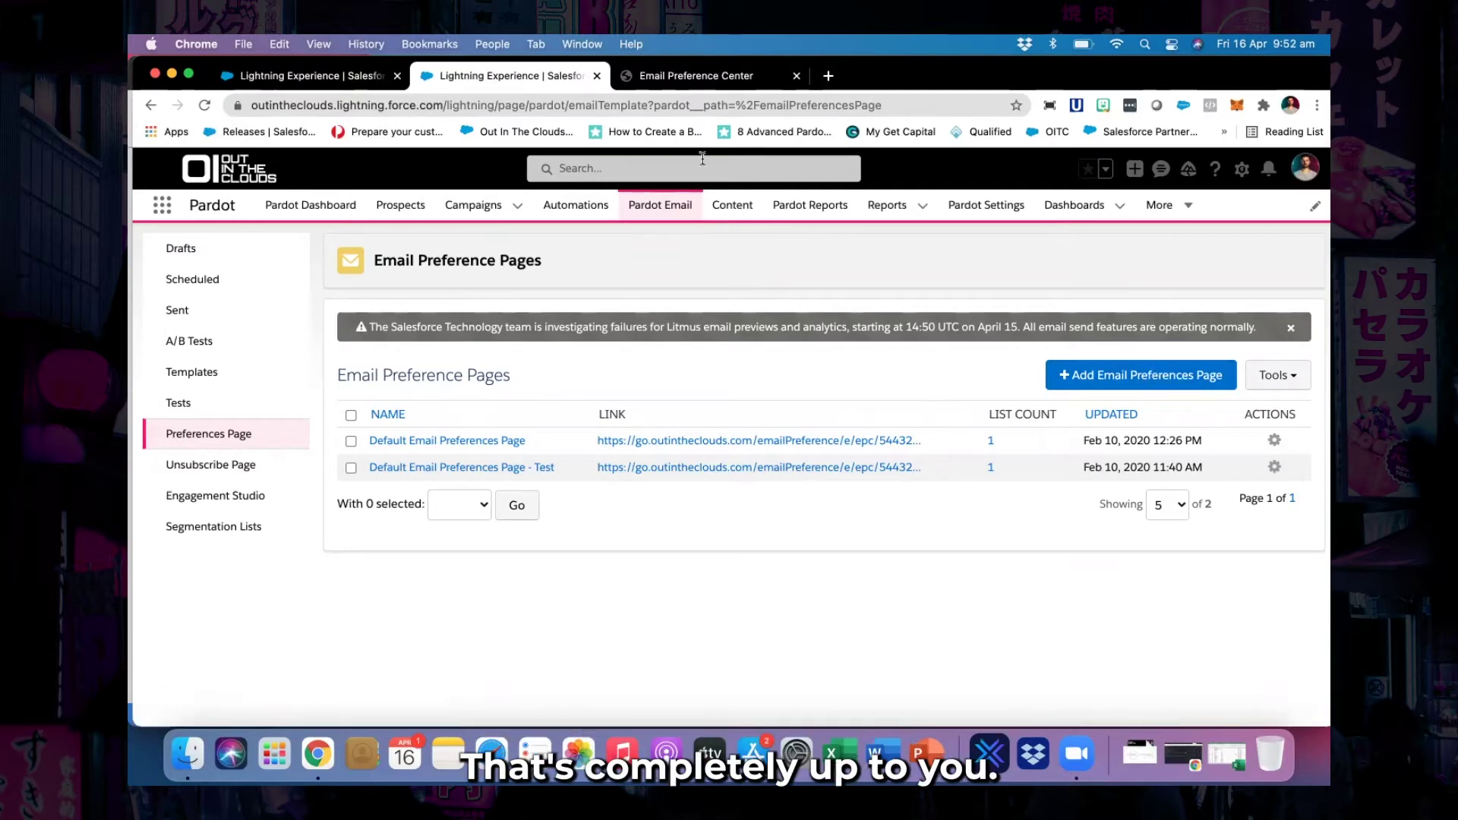
pyautogui.click(342, 76)
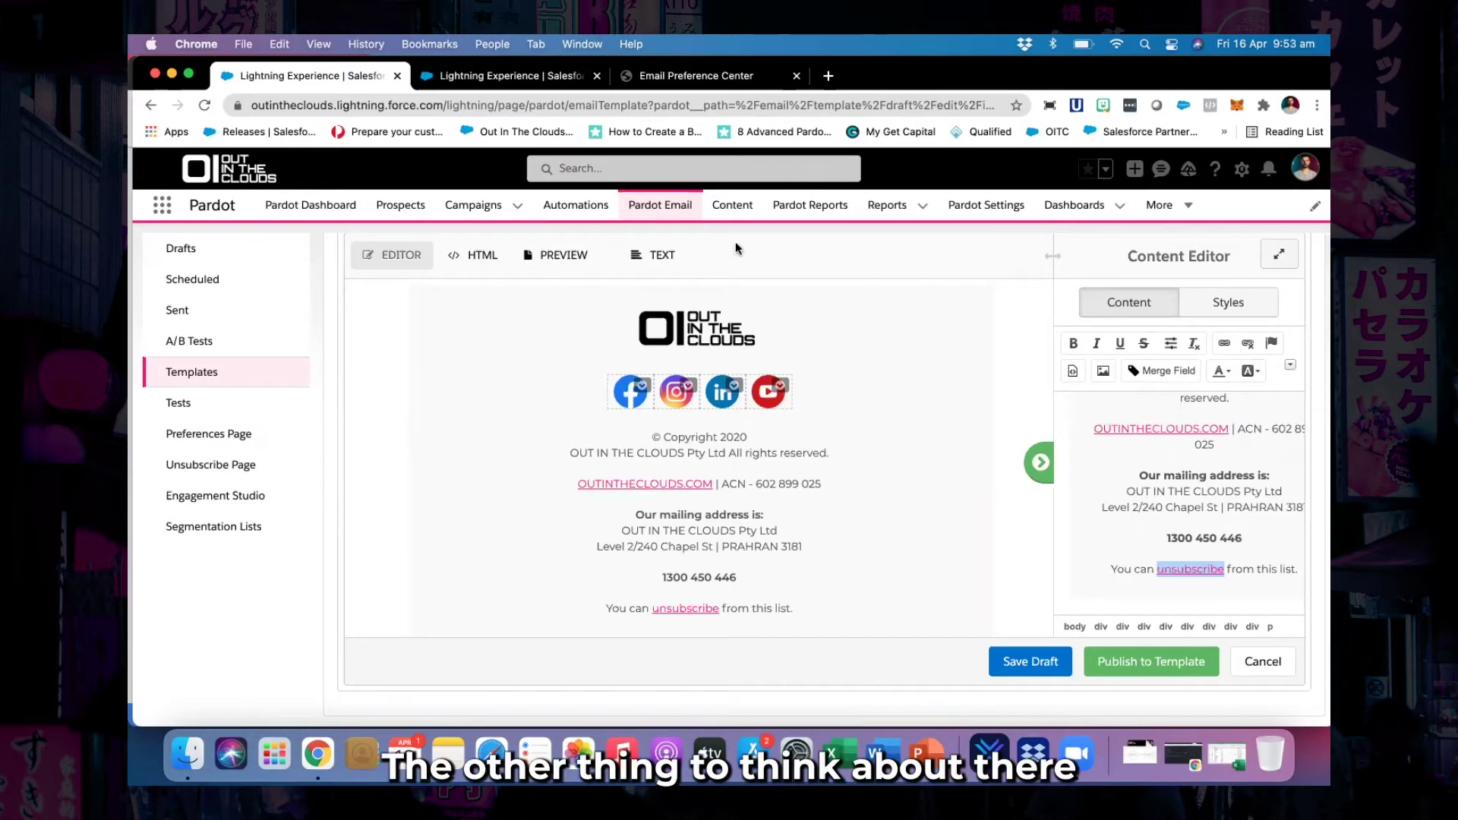
# - Recheck the Email Preference Center form, then return to the template editor tab
pyautogui.click(700, 79)
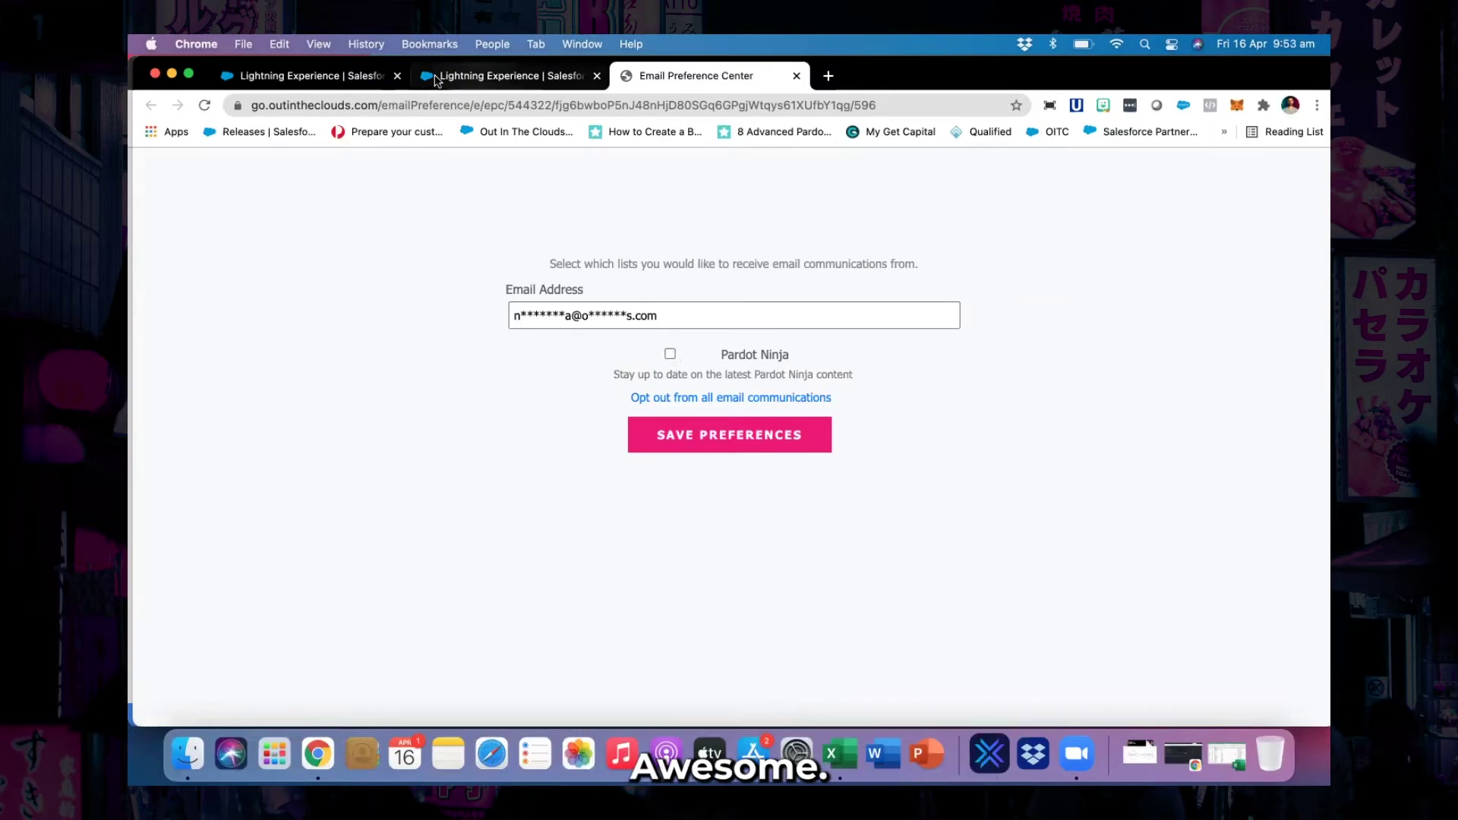
pyautogui.click(326, 76)
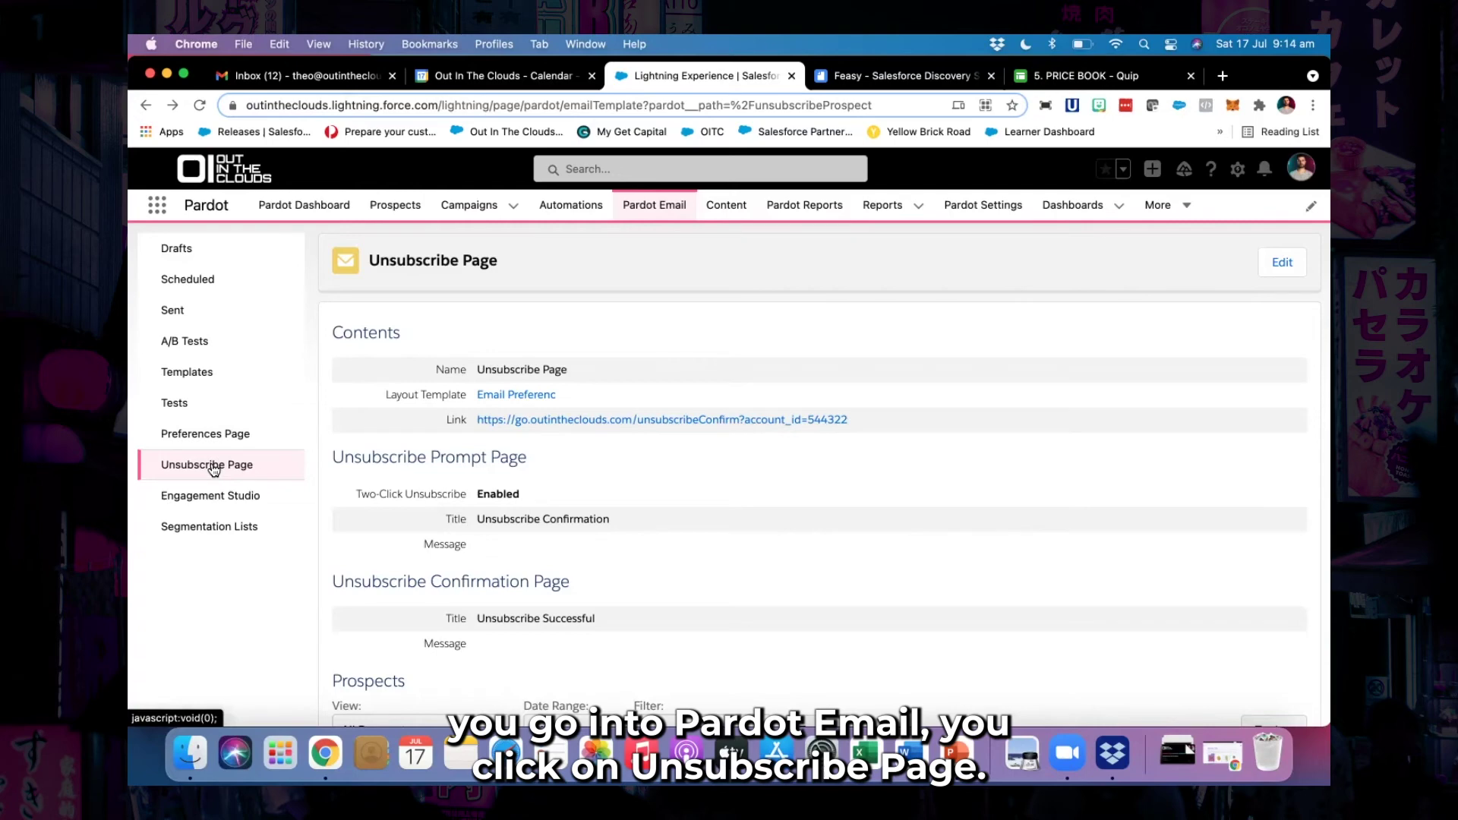
pyautogui.click(1285, 266)
pyautogui.scroll(-3, 504, 425)
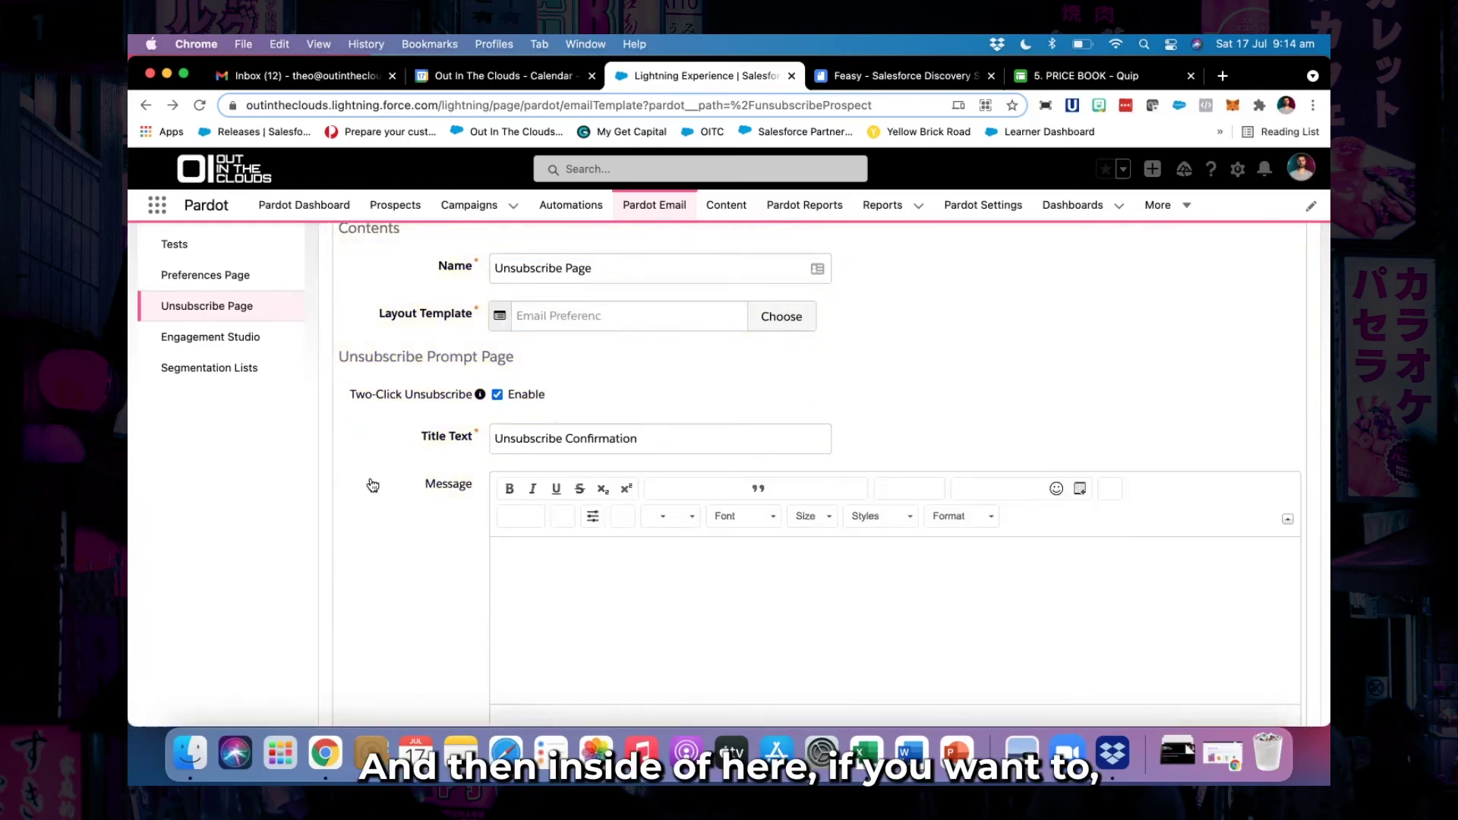
pyautogui.scroll(-2, 370, 483)
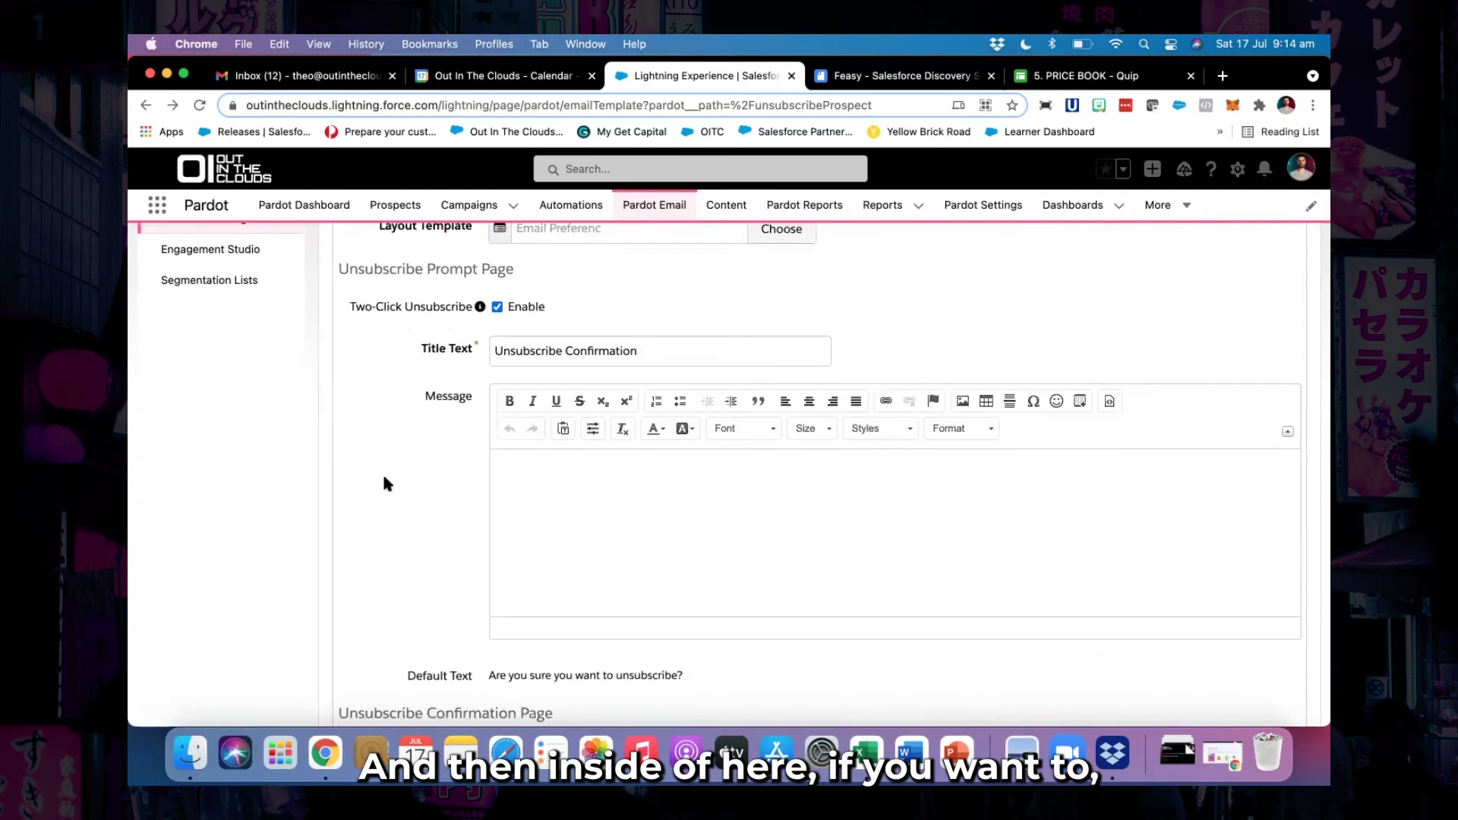
pyautogui.scroll(-1, 372, 484)
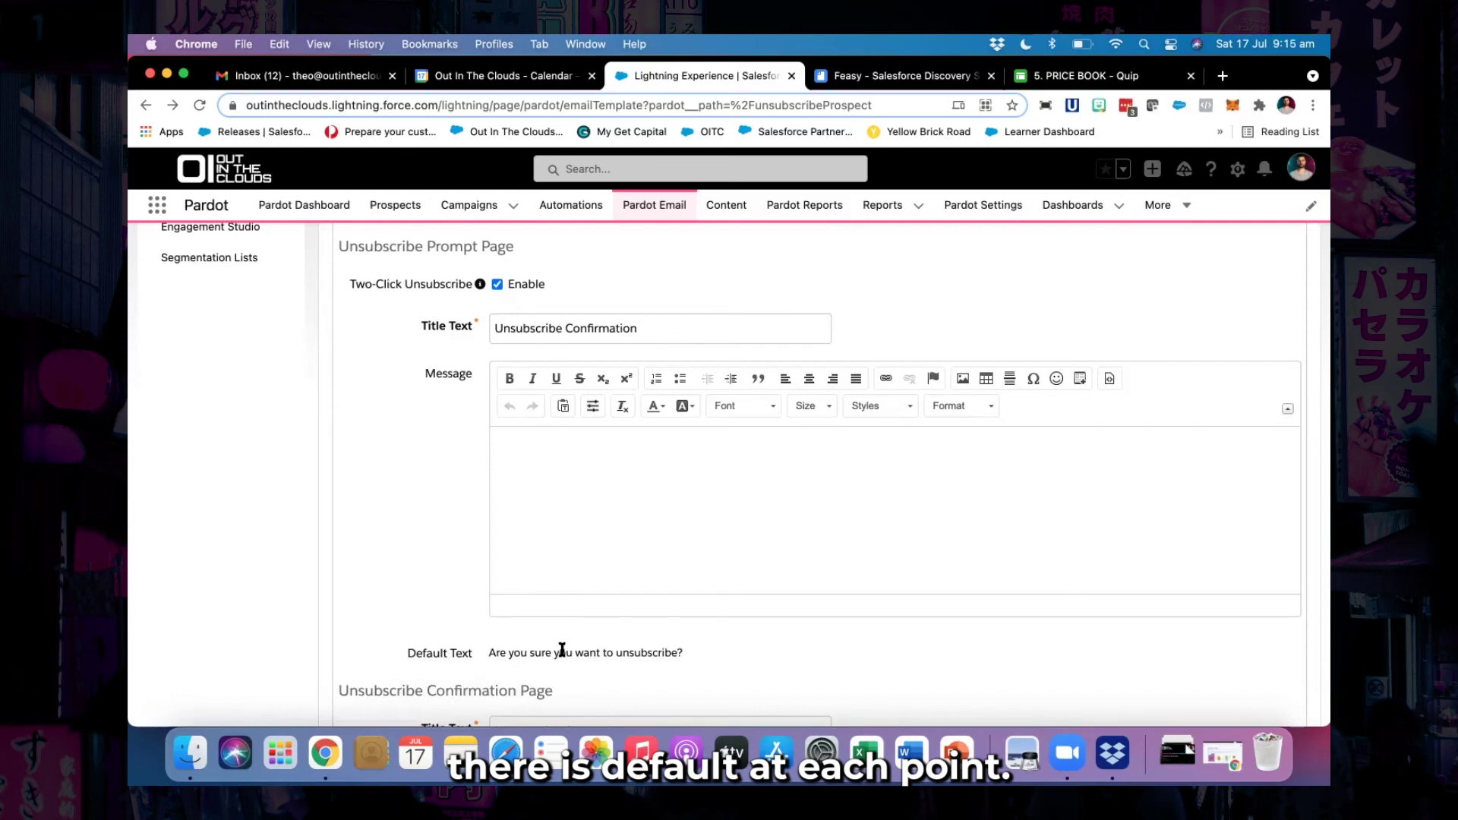
pyautogui.scroll(-5, 612, 481)
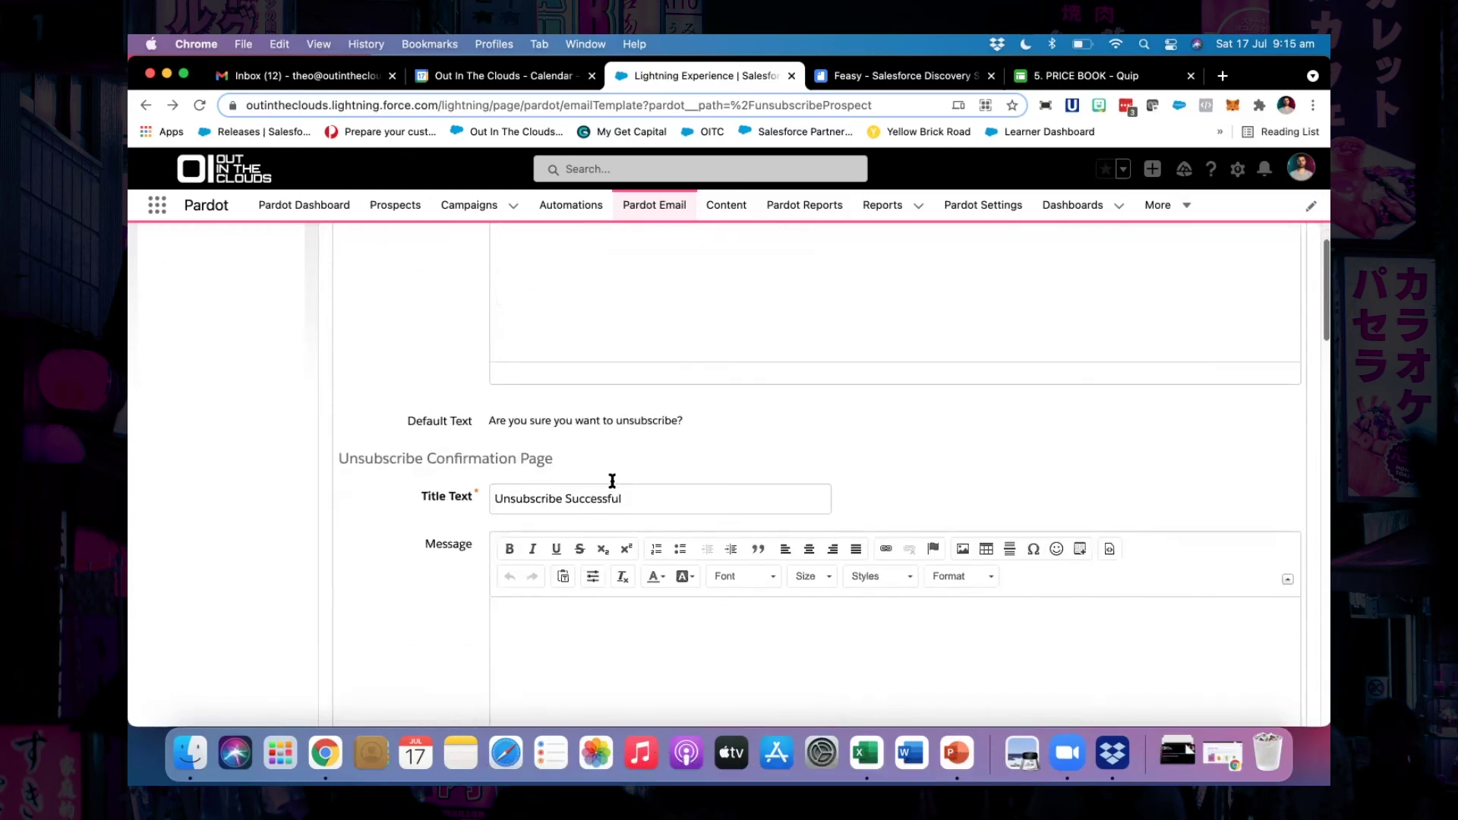
pyautogui.scroll(-4, 612, 481)
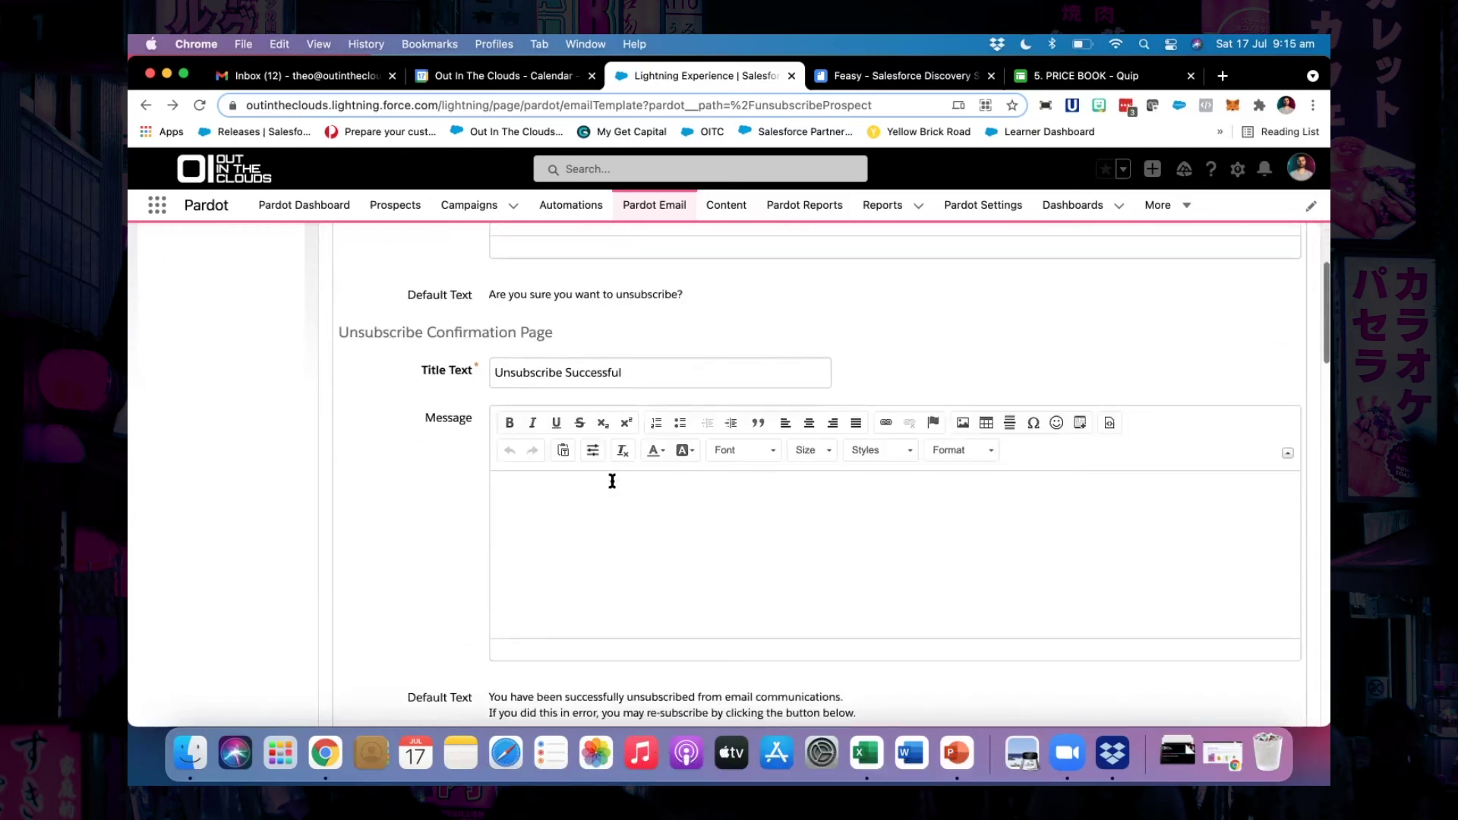
pyautogui.scroll(-2, 549, 367)
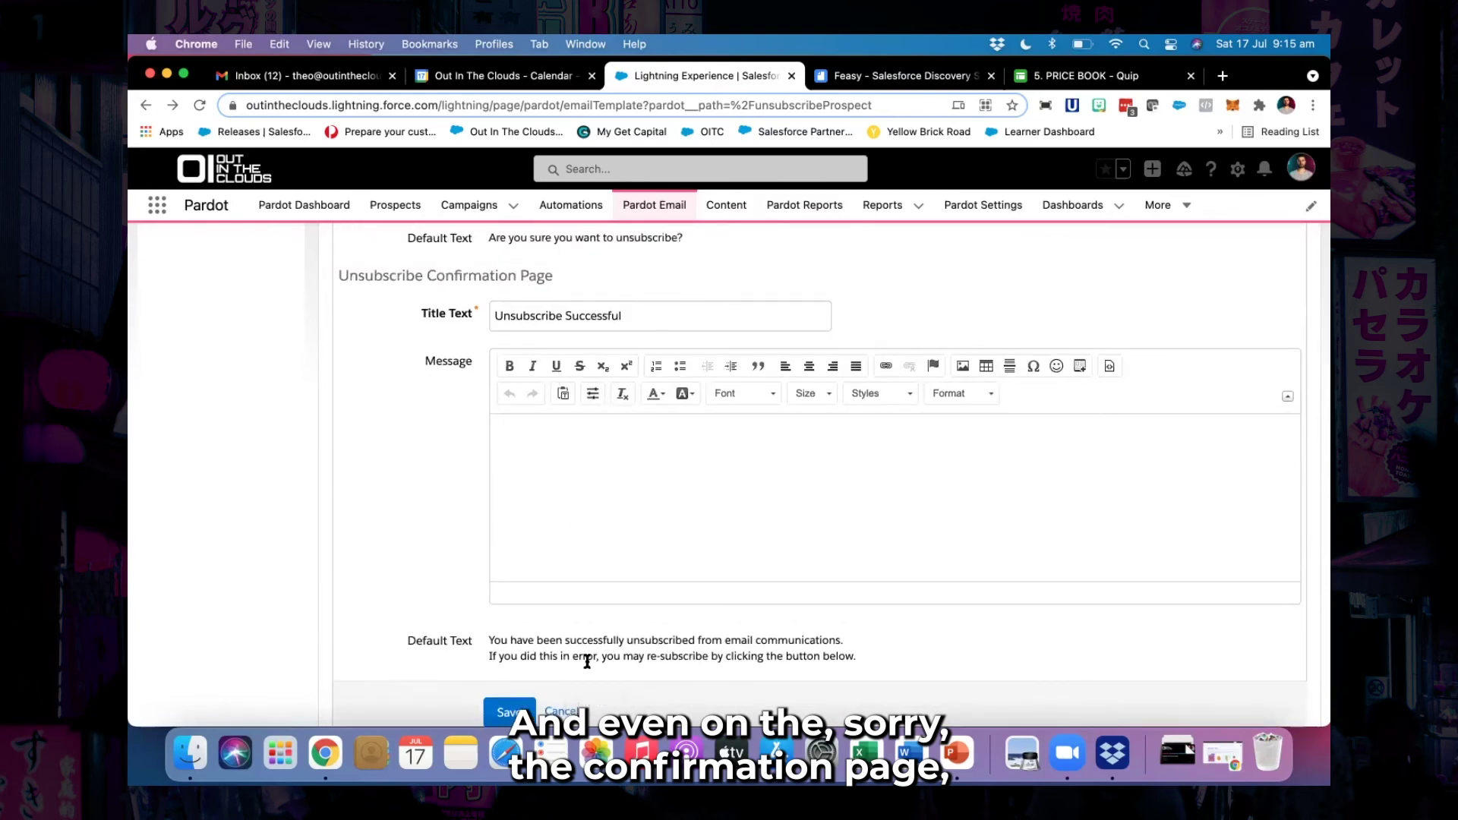
pyautogui.scroll(-1, 620, 653)
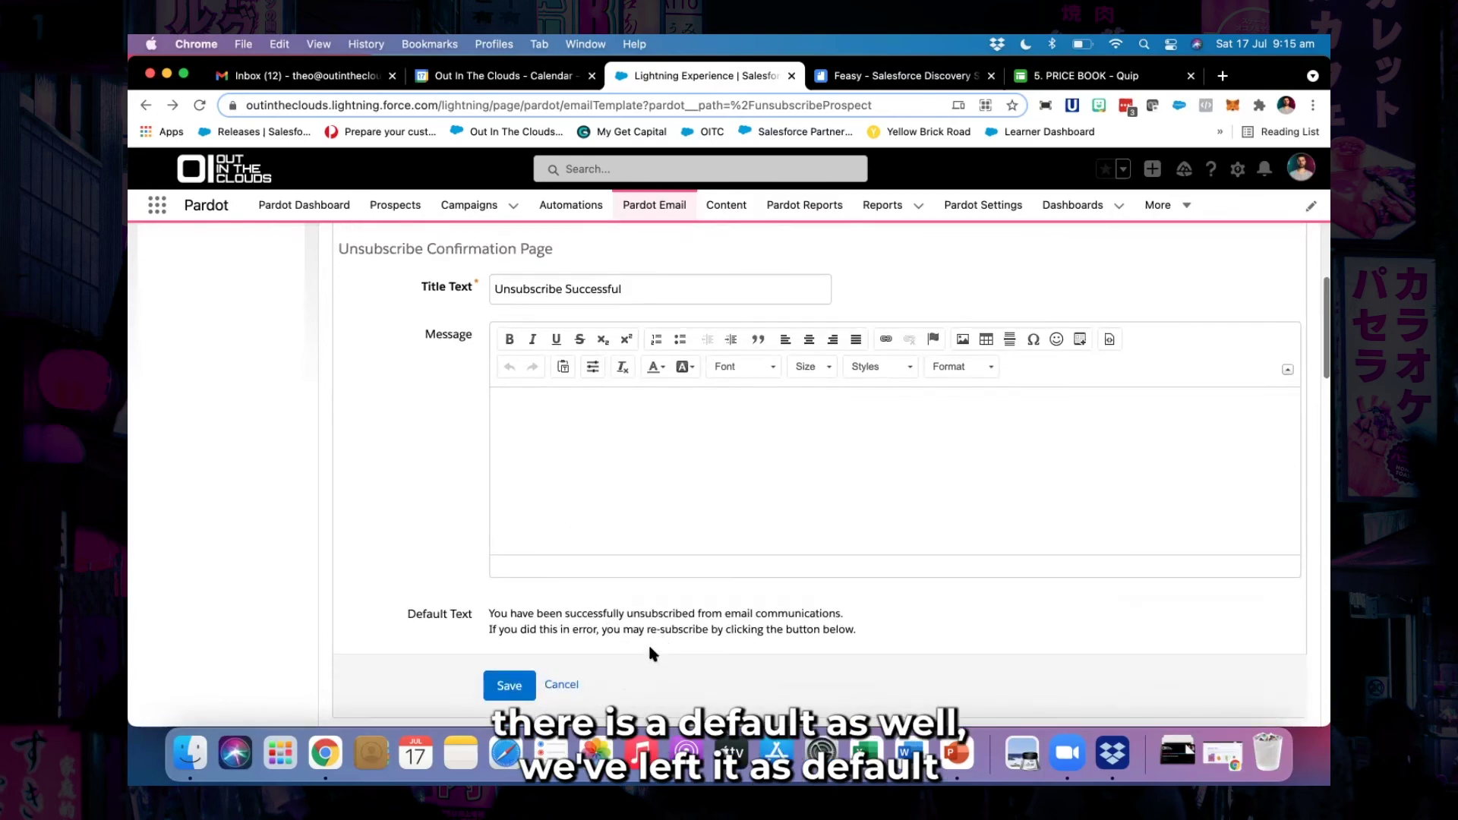
pyautogui.scroll(10, 669, 546)
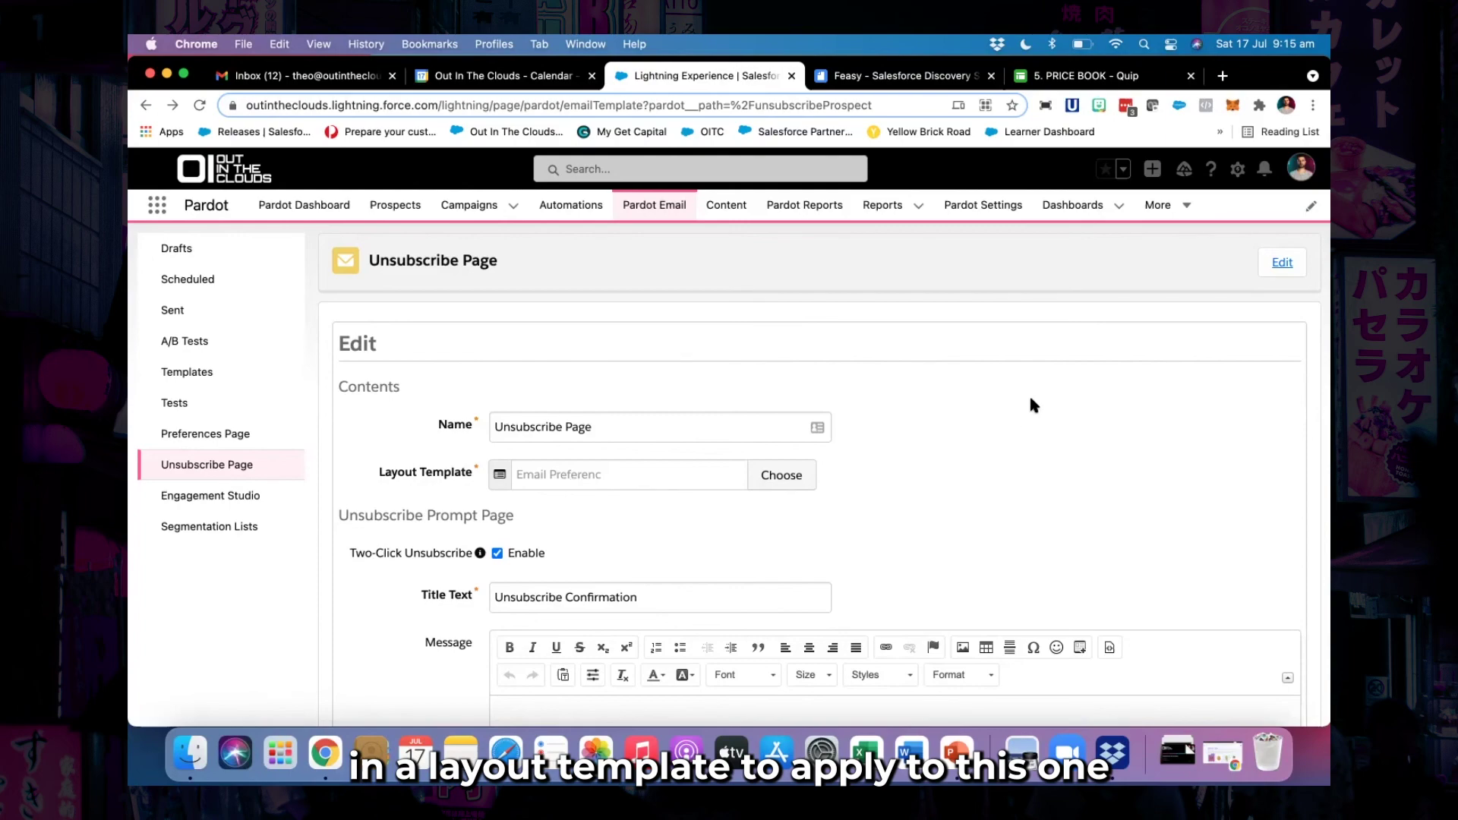
pyautogui.scroll(-5, 534, 335)
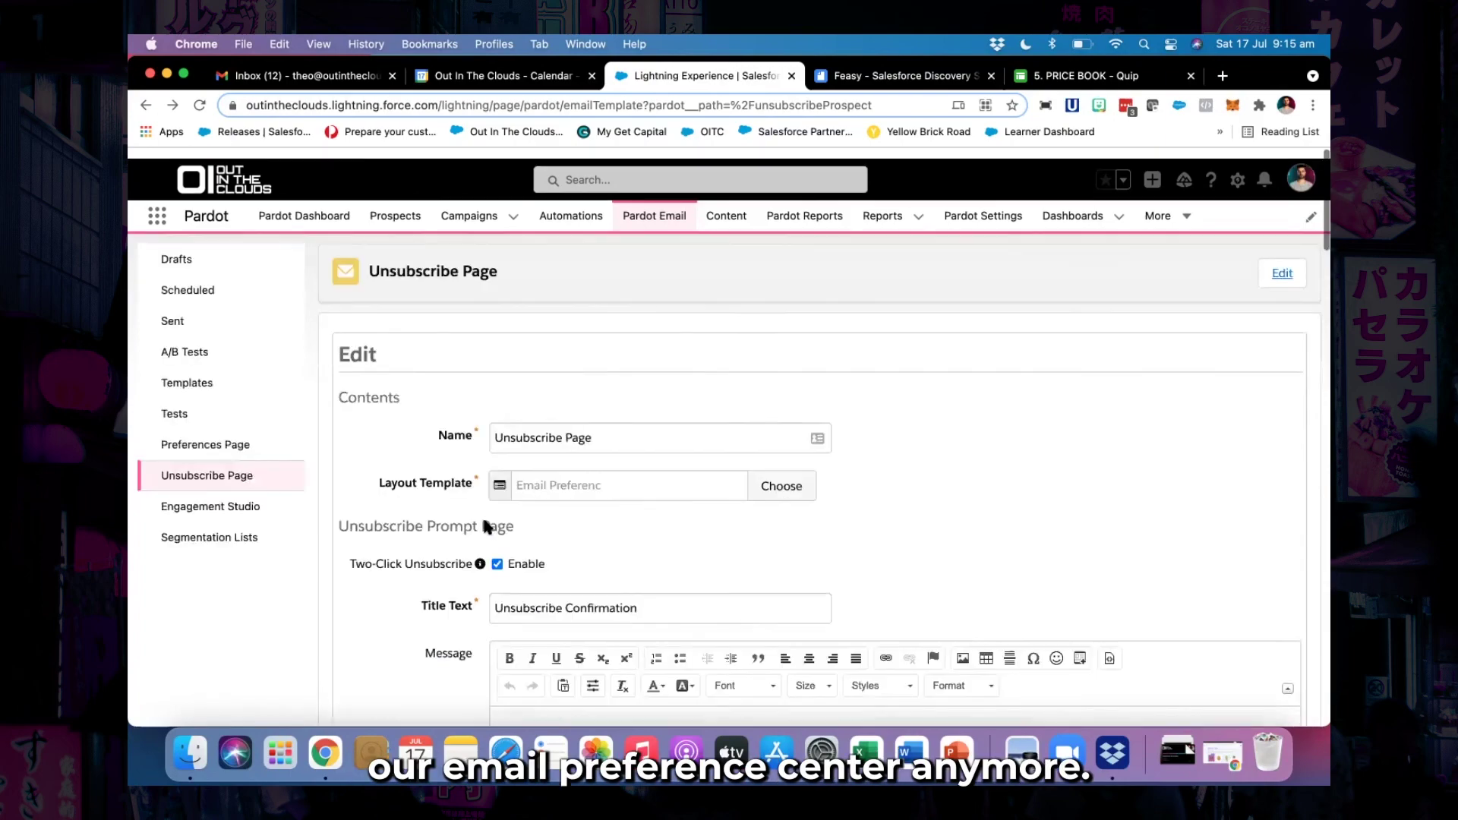
pyautogui.scroll(-12, 486, 524)
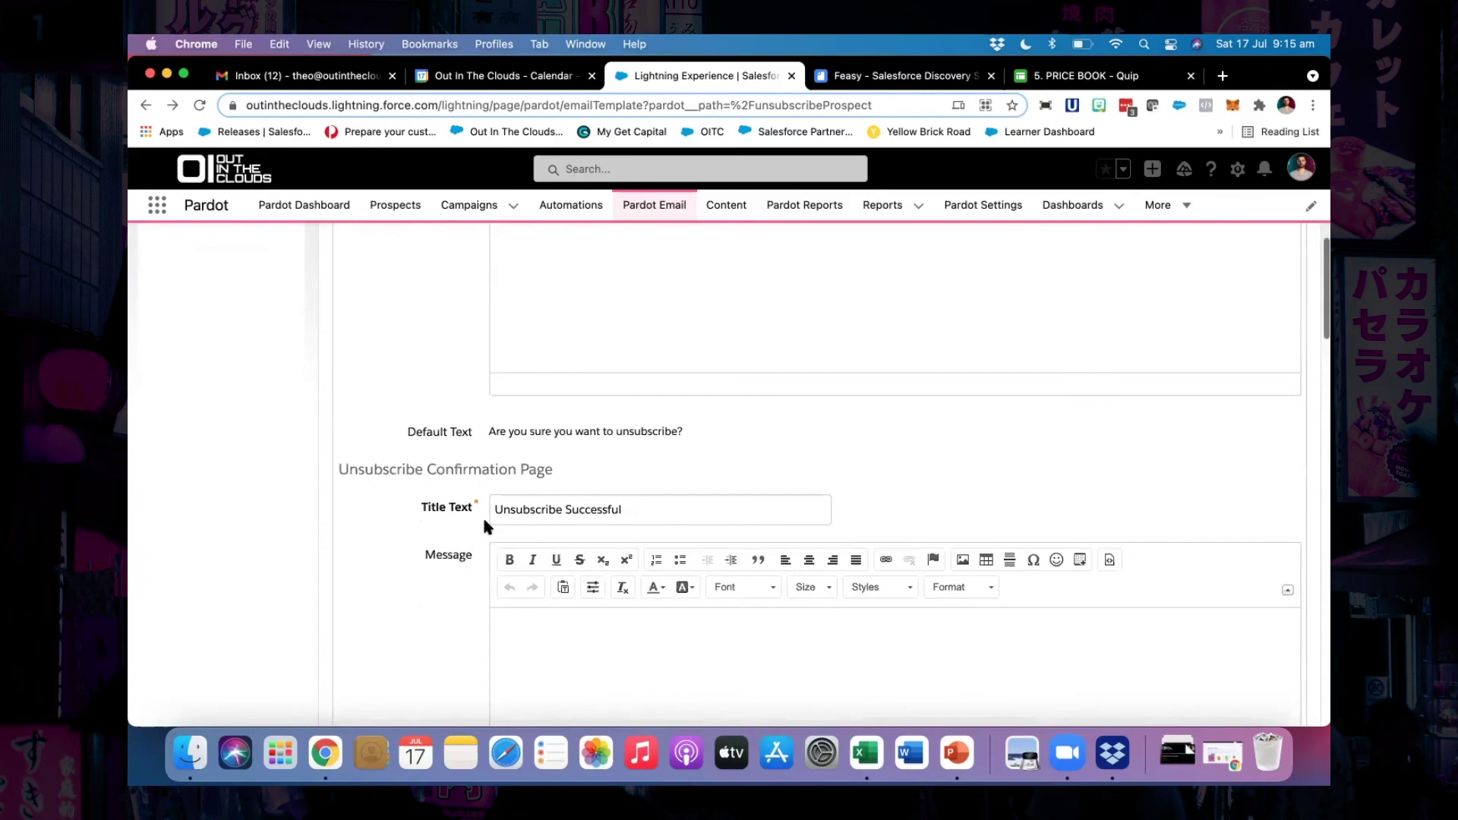
pyautogui.click(566, 603)
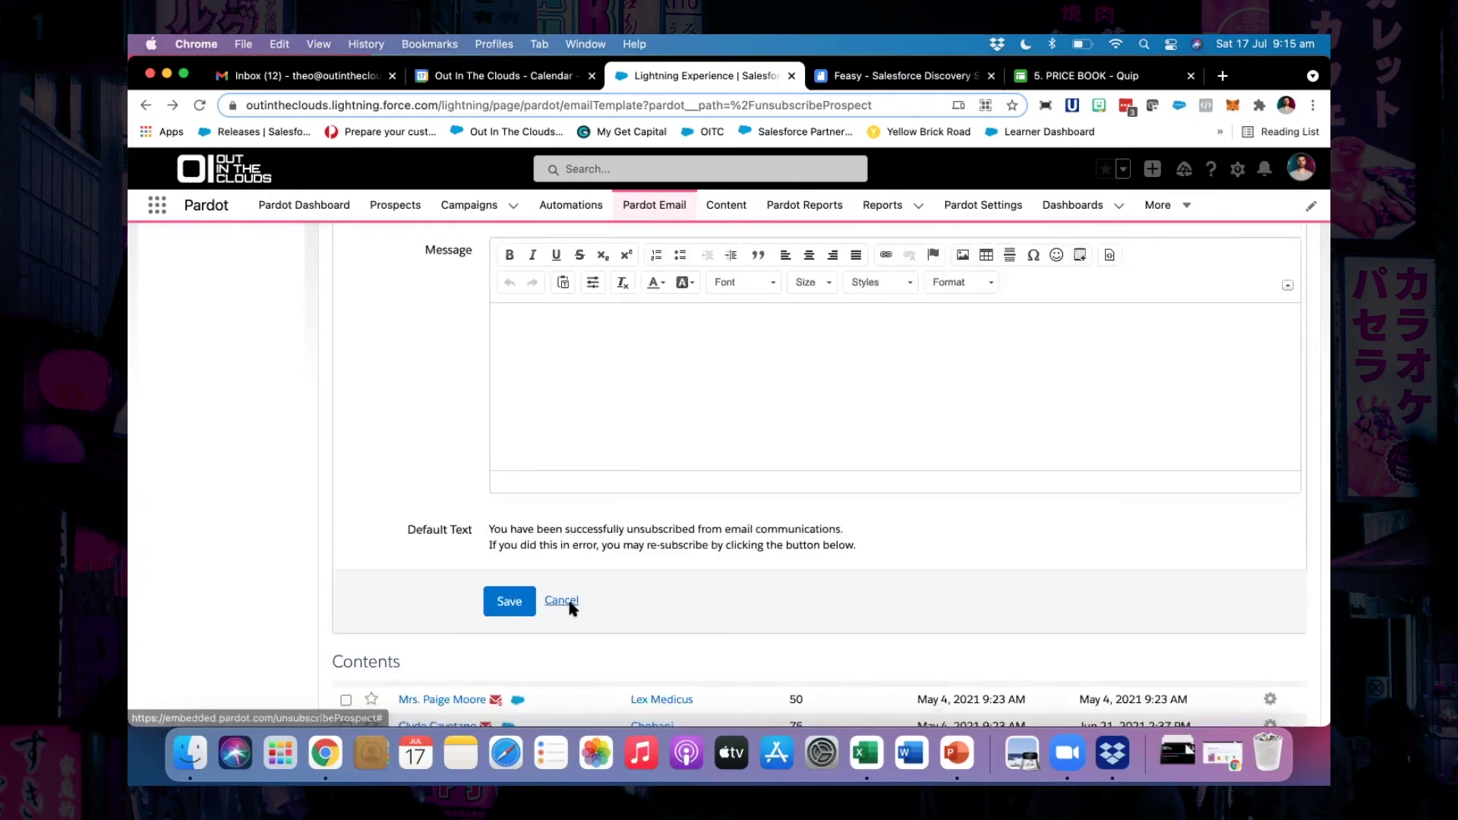